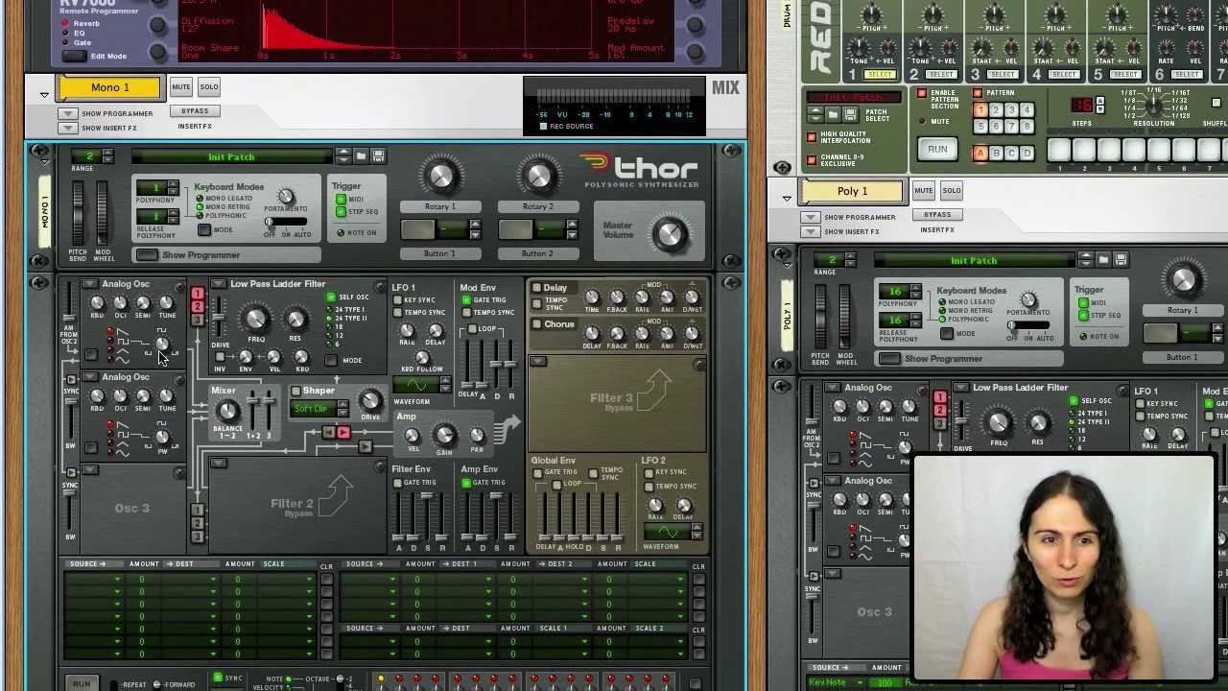
- Enable tempo sync on LFO 1 of Mono 1's Thor and route LFO 1 to Osc 1 PW with an amount of 62
{"action": "mouse_move", "coordinate": [161, 355]}
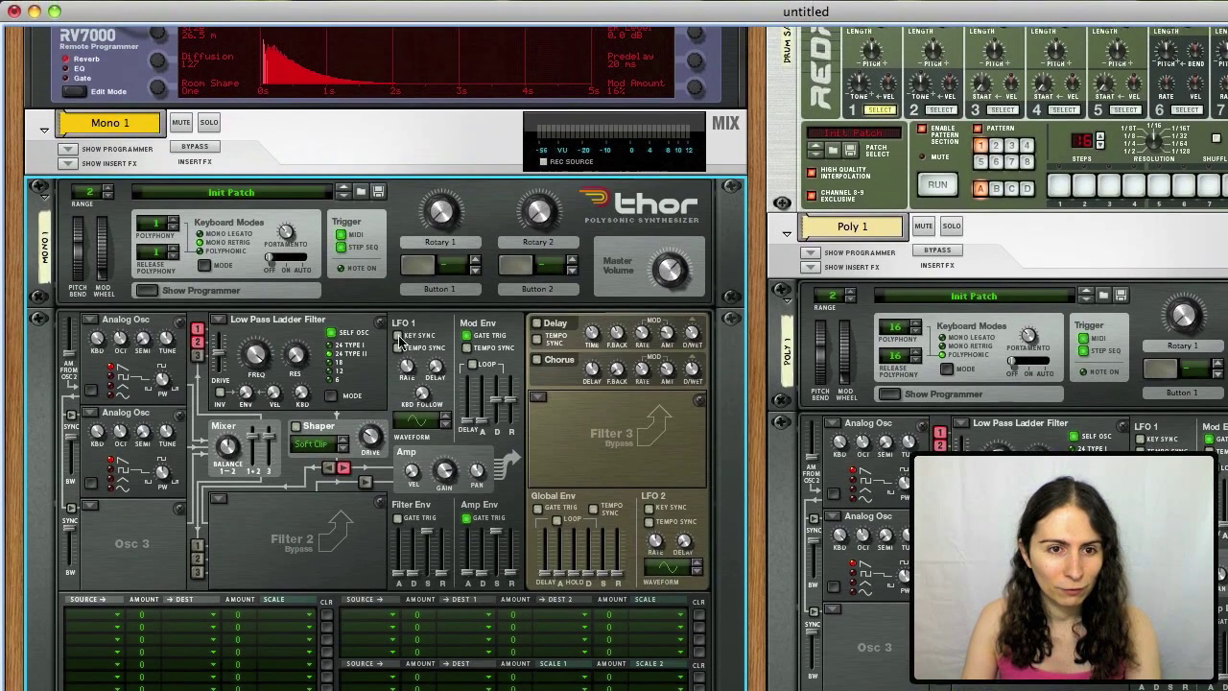
{"action": "left_click", "coordinate": [420, 326]}
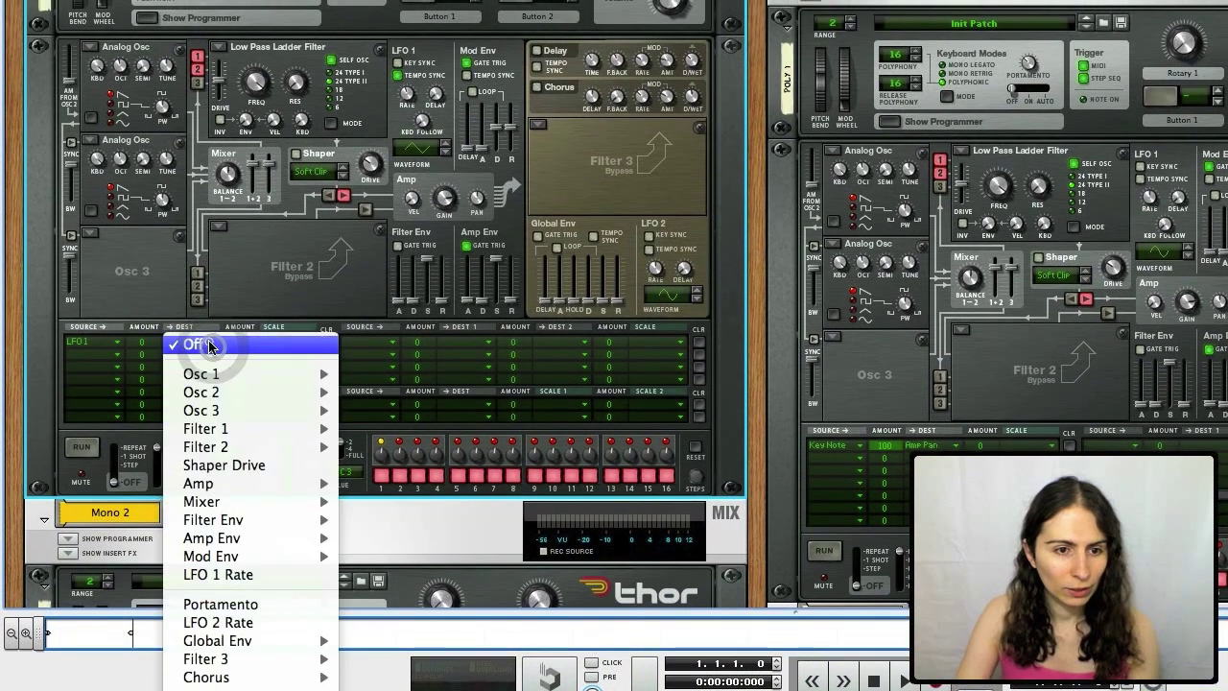
{"action": "mouse_move", "coordinate": [227, 394]}
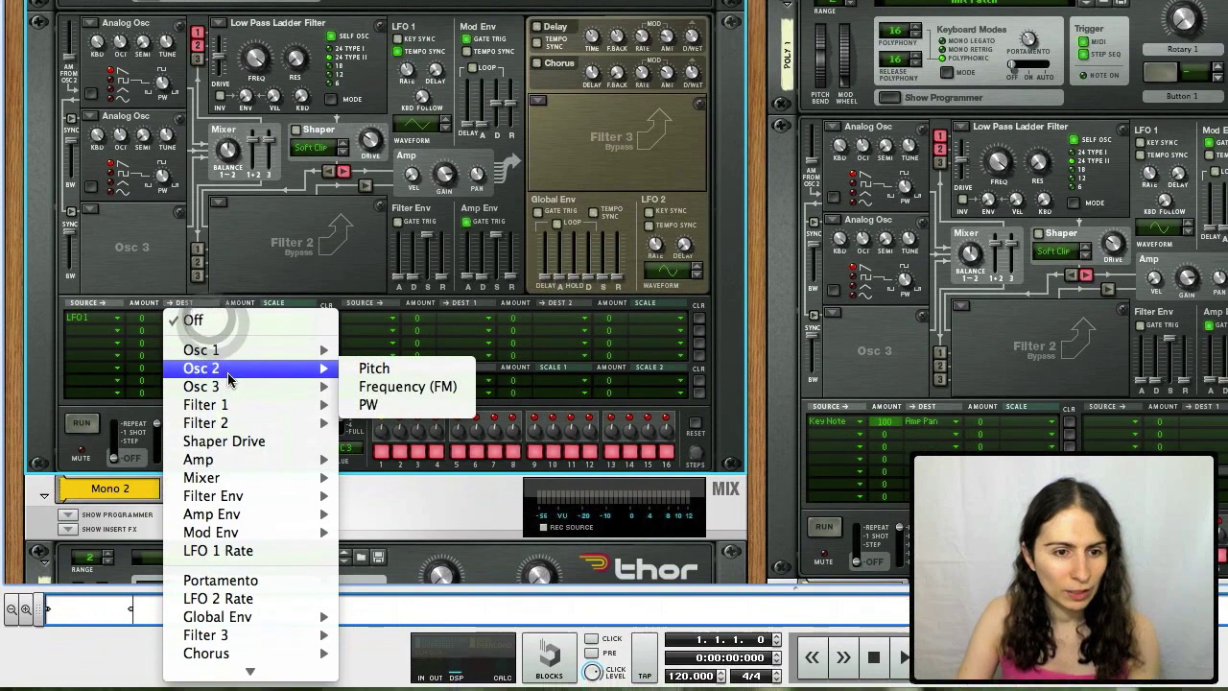
{"action": "left_click", "coordinate": [369, 387]}
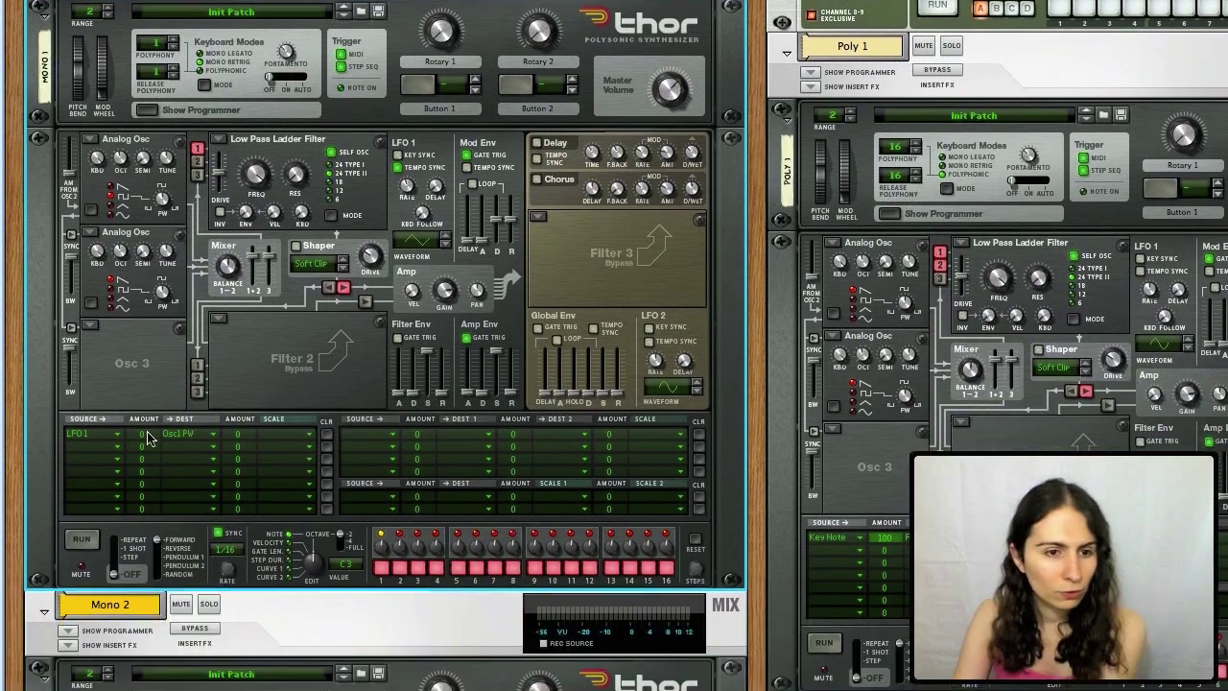
{"action": "mouse_move", "coordinate": [141, 508]}
{"action": "left_mouse_down"}
{"action": "mouse_move", "coordinate": [135, 495]}
{"action": "mouse_move", "coordinate": [148, 495]}
{"action": "left_mouse_up"}
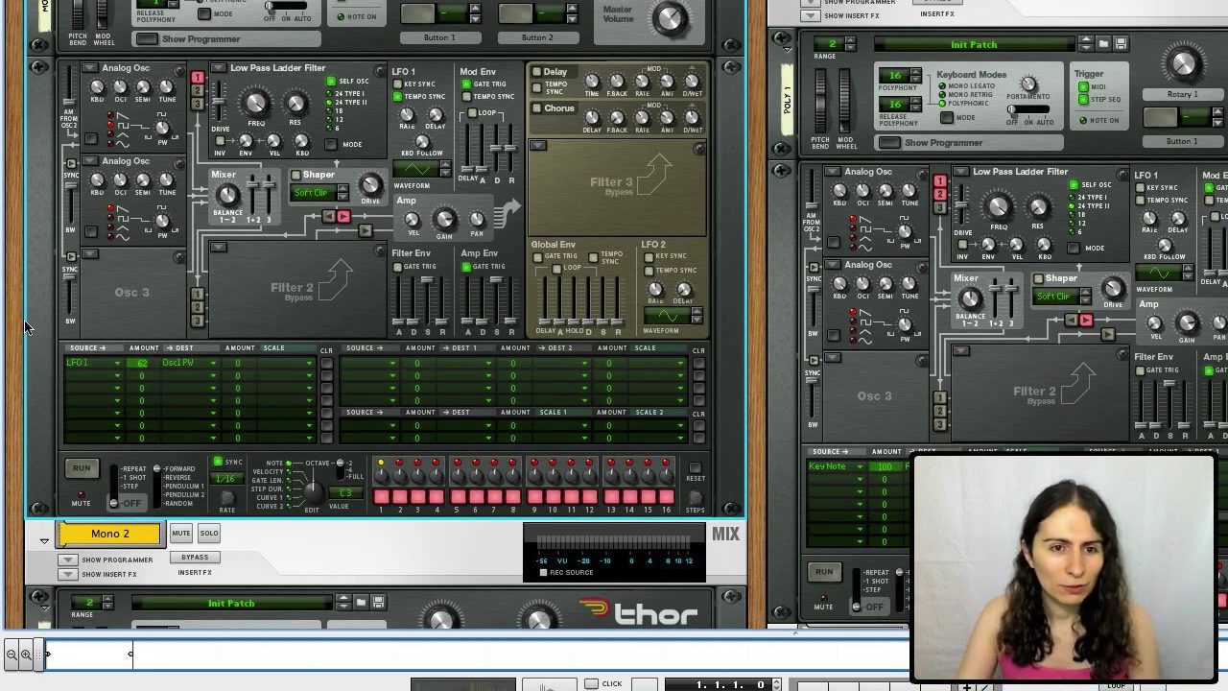
- Clear the LFO 1 modulation routing and create an automation lane for the Osc 1 PW knob
{"action": "scroll", "coordinate": [427, 324], "scroll_direction": "up", "scroll_amount": 5}
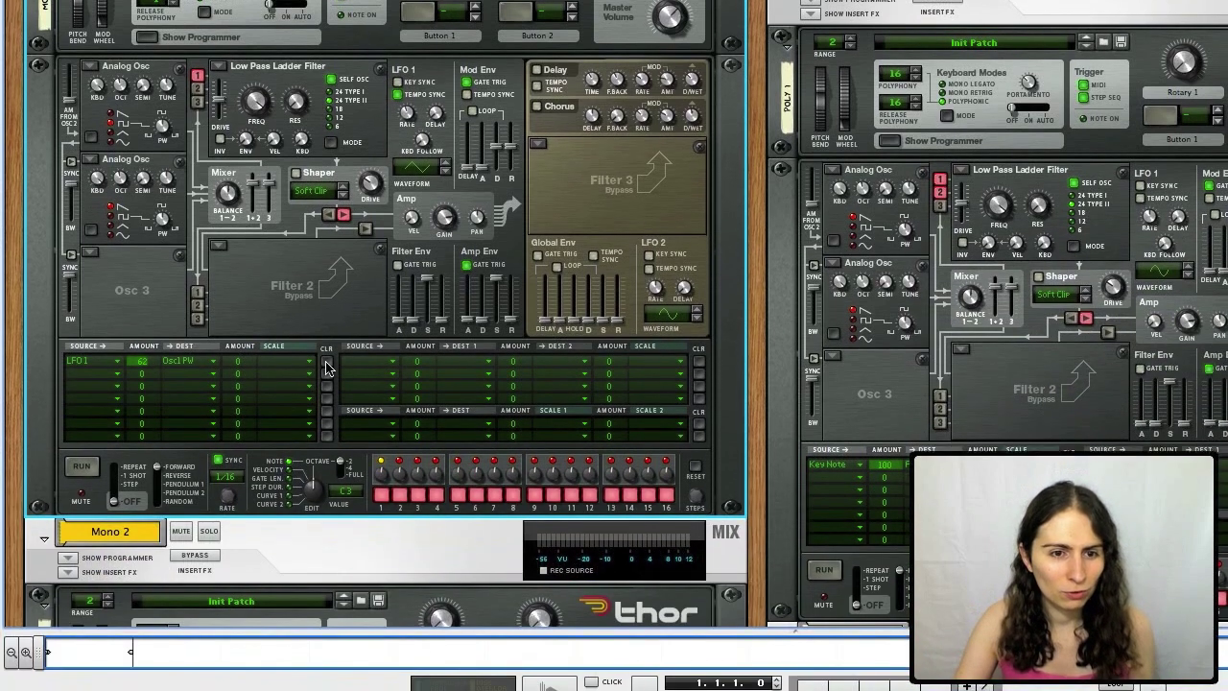
{"action": "left_click", "coordinate": [326, 367]}
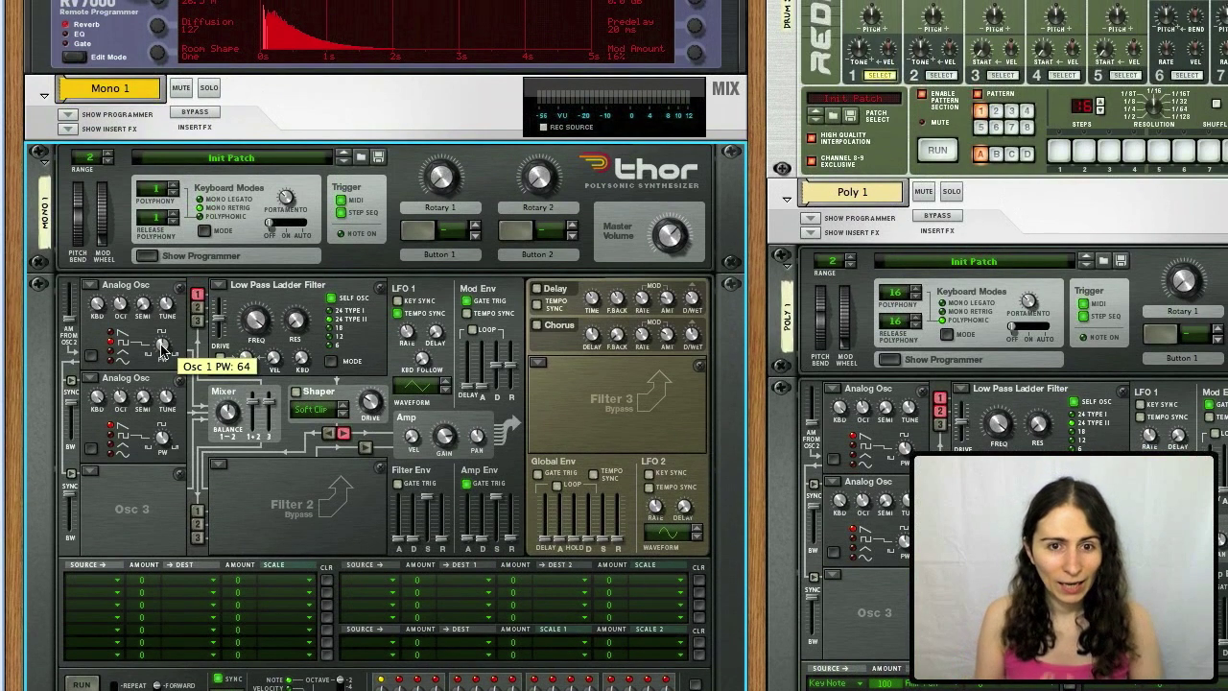
{"action": "right_click", "coordinate": [161, 350]}
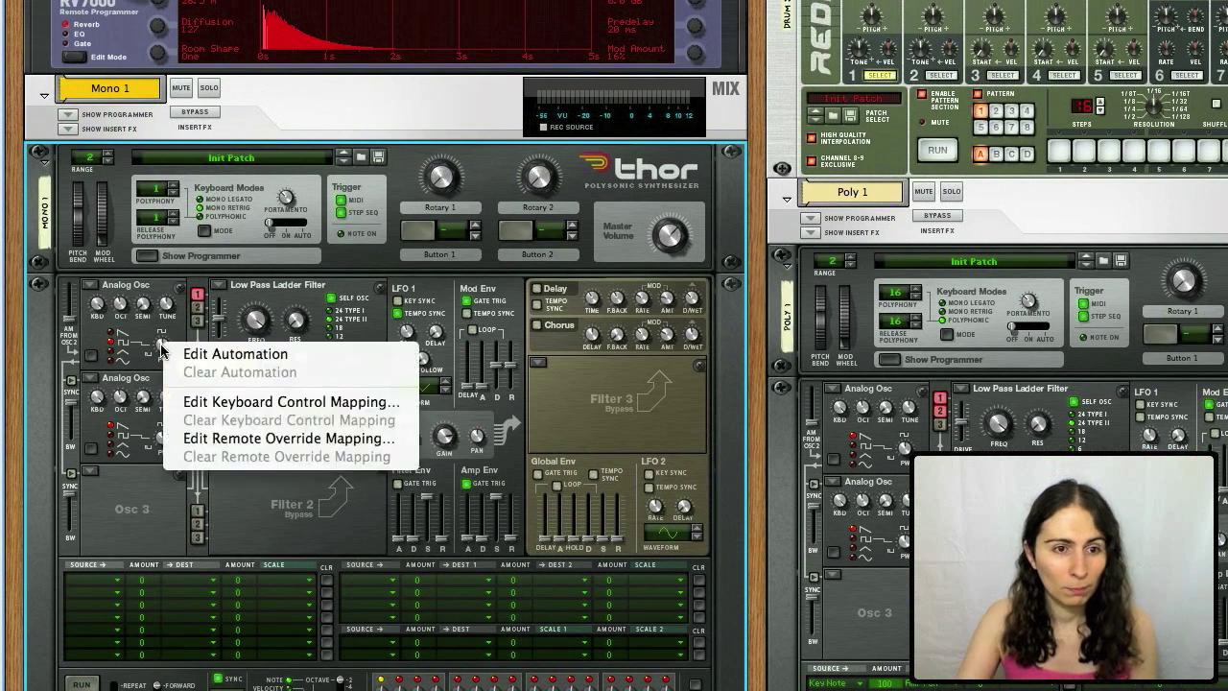
{"action": "left_click", "coordinate": [183, 352]}
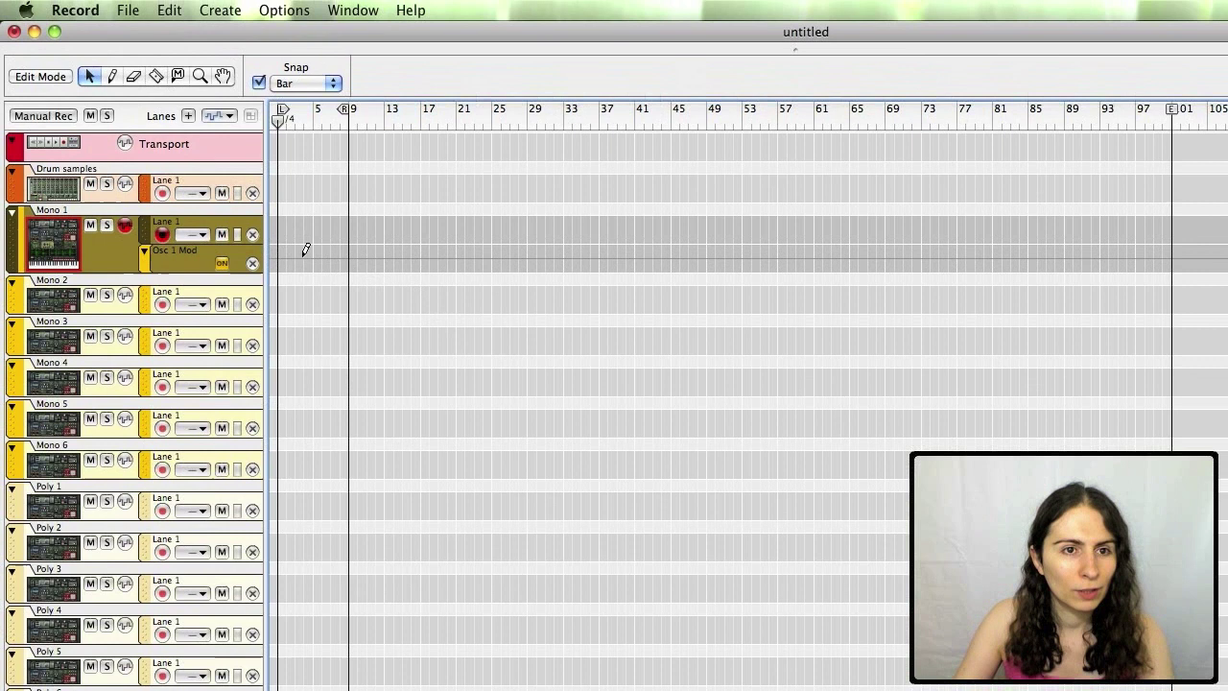
- Draw a four-bar clip starting at bar 1 in Mono 1's Osc 1 Mod lane and open it with the snap set to Bar
{"action": "left_click_drag", "start_coordinate": [280, 254], "coordinate": [314, 248]}
{"action": "double_click", "coordinate": [307, 255]}
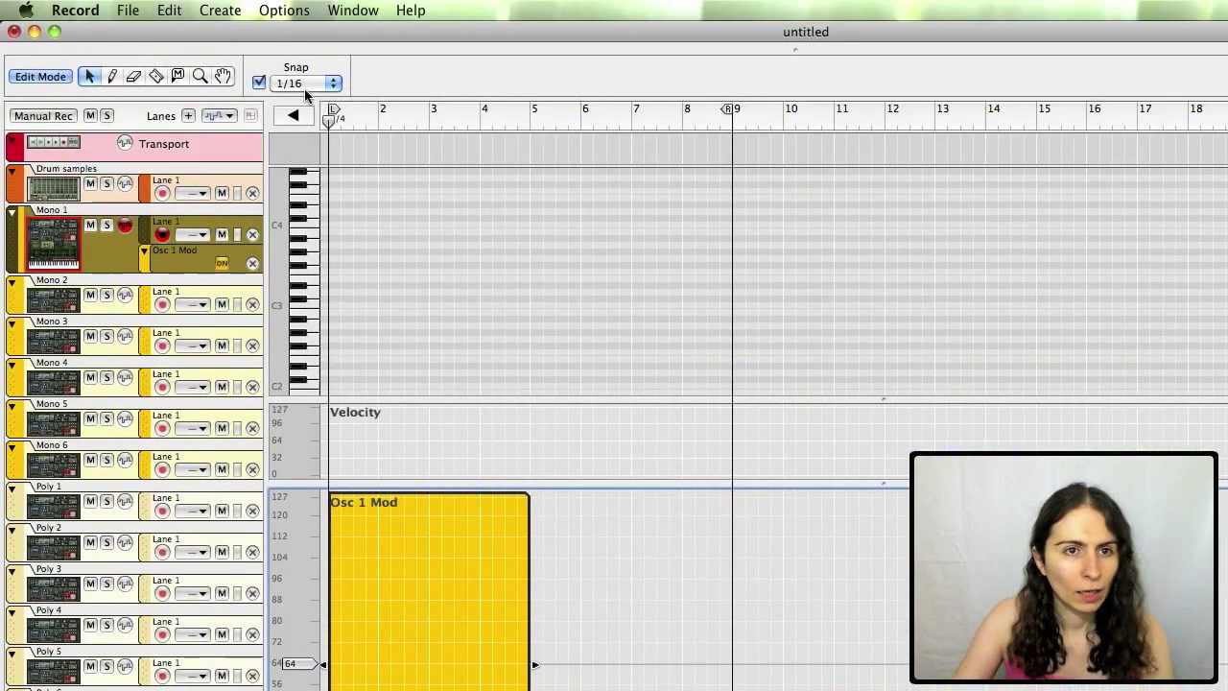
{"action": "left_click", "coordinate": [305, 87]}
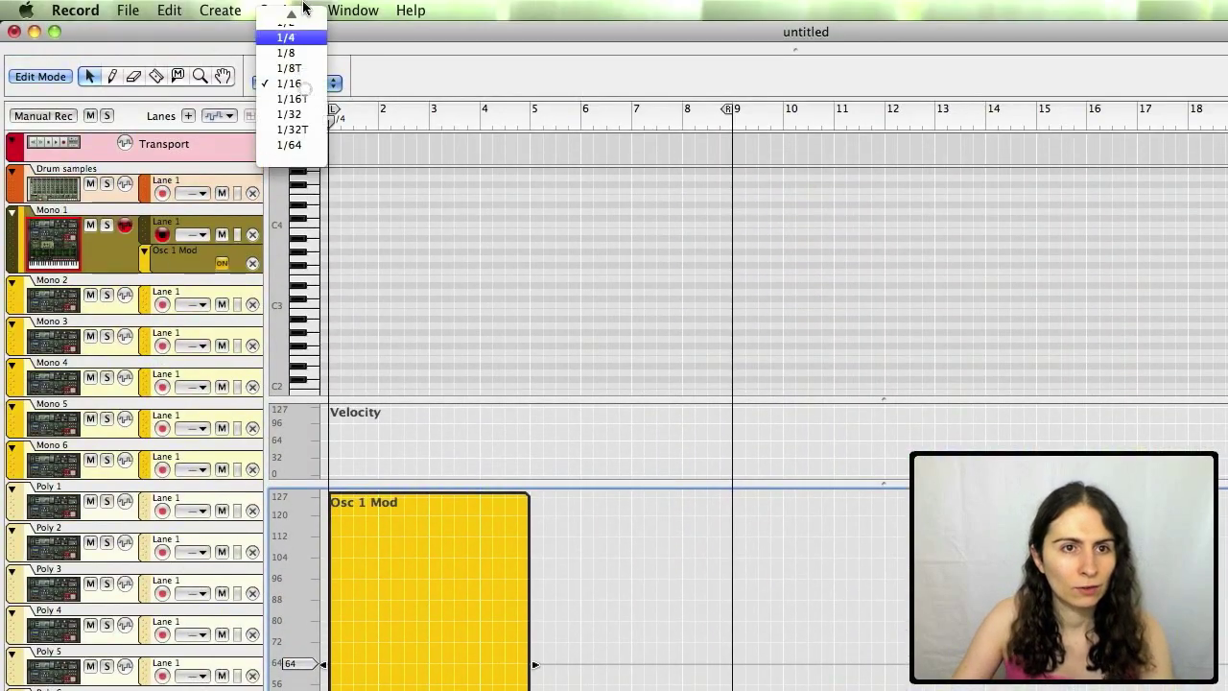
{"action": "left_click", "coordinate": [303, 19]}
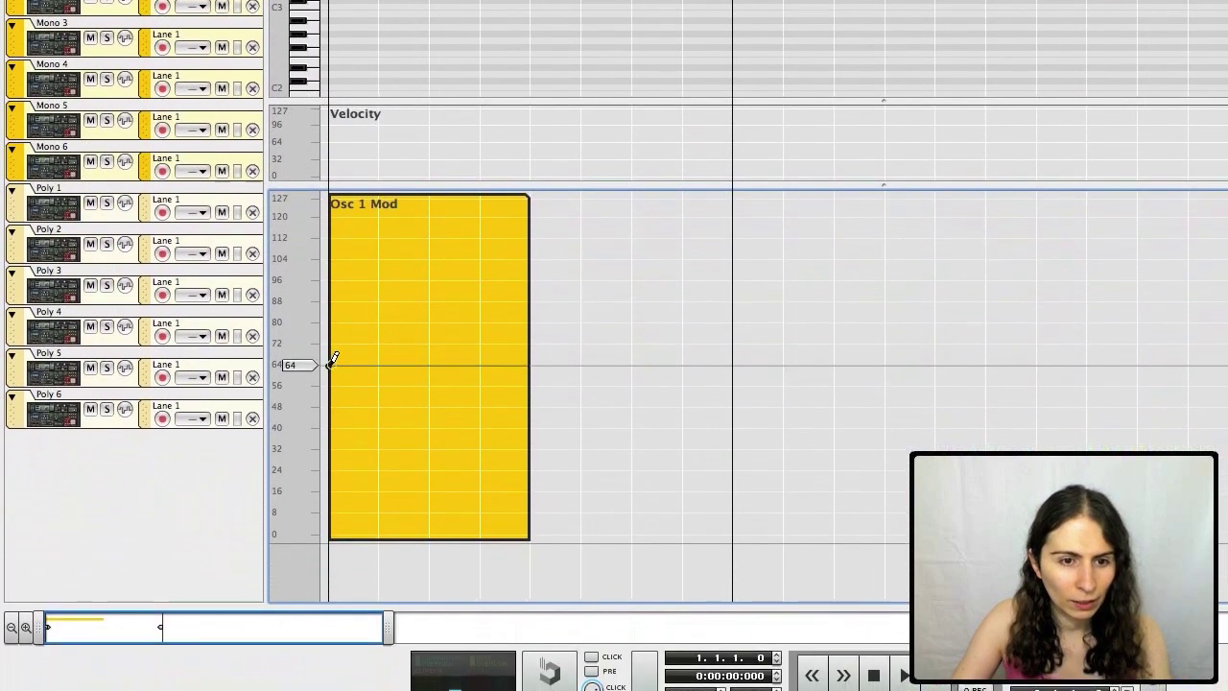
- Draw a triangular automation curve in the clip: 64 at bar 1, 127 at bar 2, 0 at bar 4 and 64 at bar 5
{"action": "left_click_drag", "start_coordinate": [332, 364], "coordinate": [429, 203]}
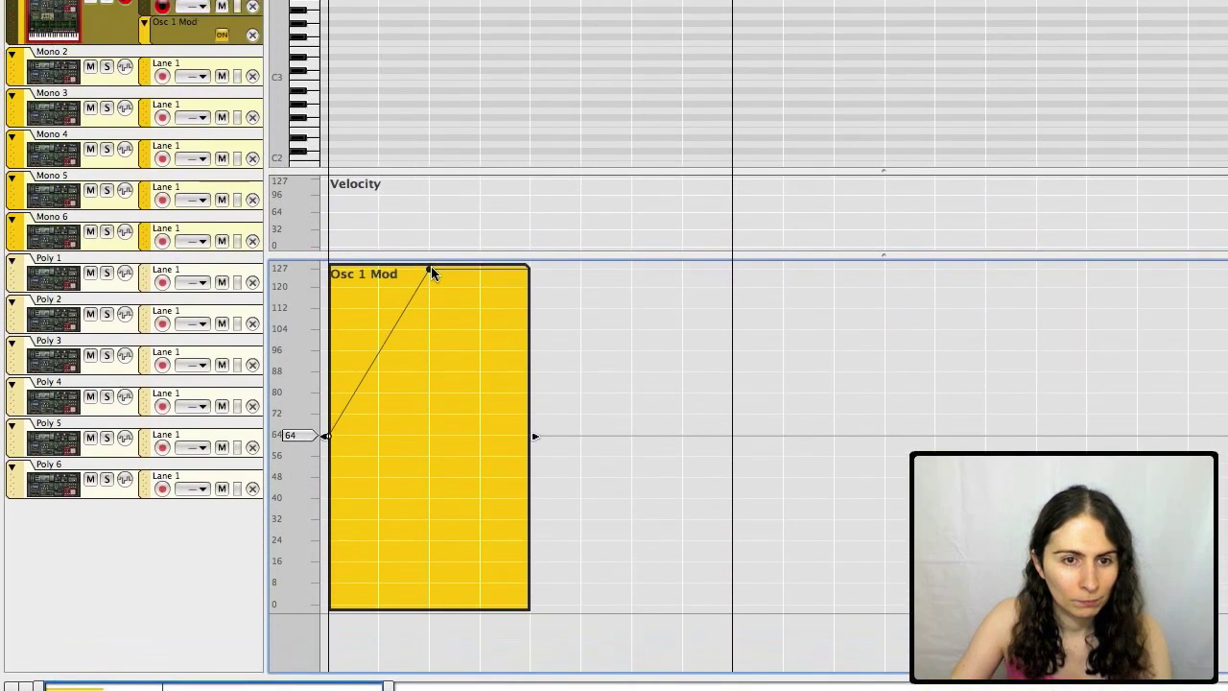
{"action": "left_click_drag", "start_coordinate": [429, 180], "coordinate": [388, 175]}
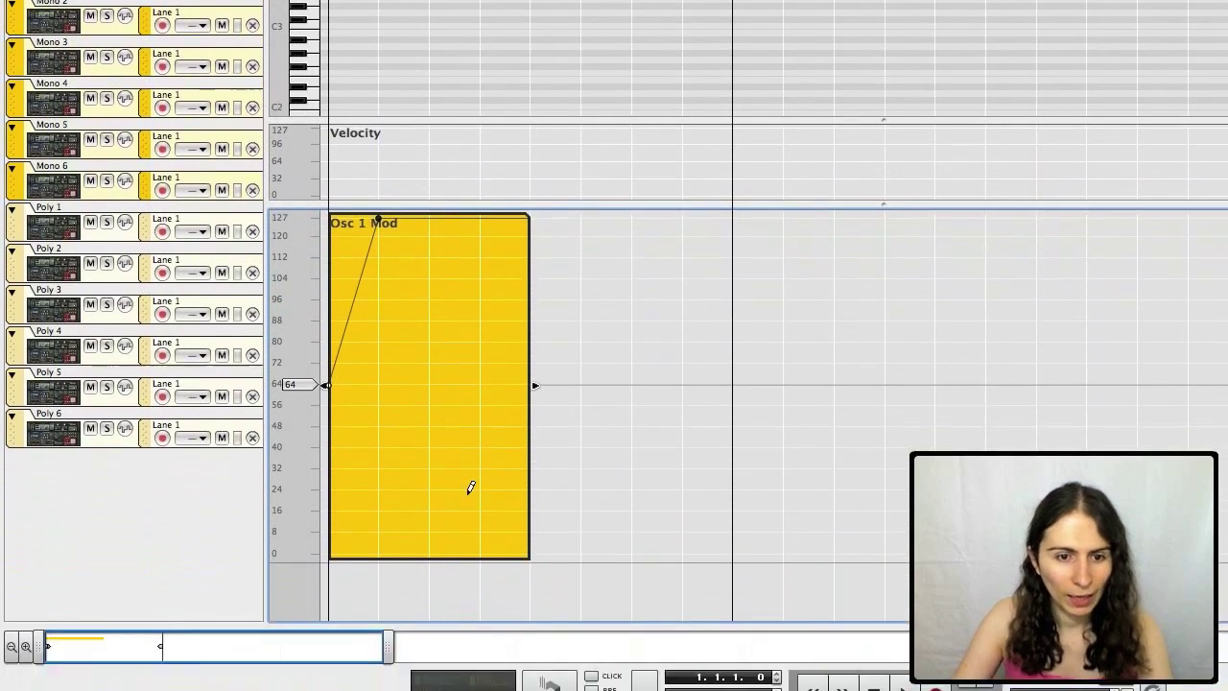
{"action": "left_click_drag", "start_coordinate": [472, 524], "coordinate": [483, 540]}
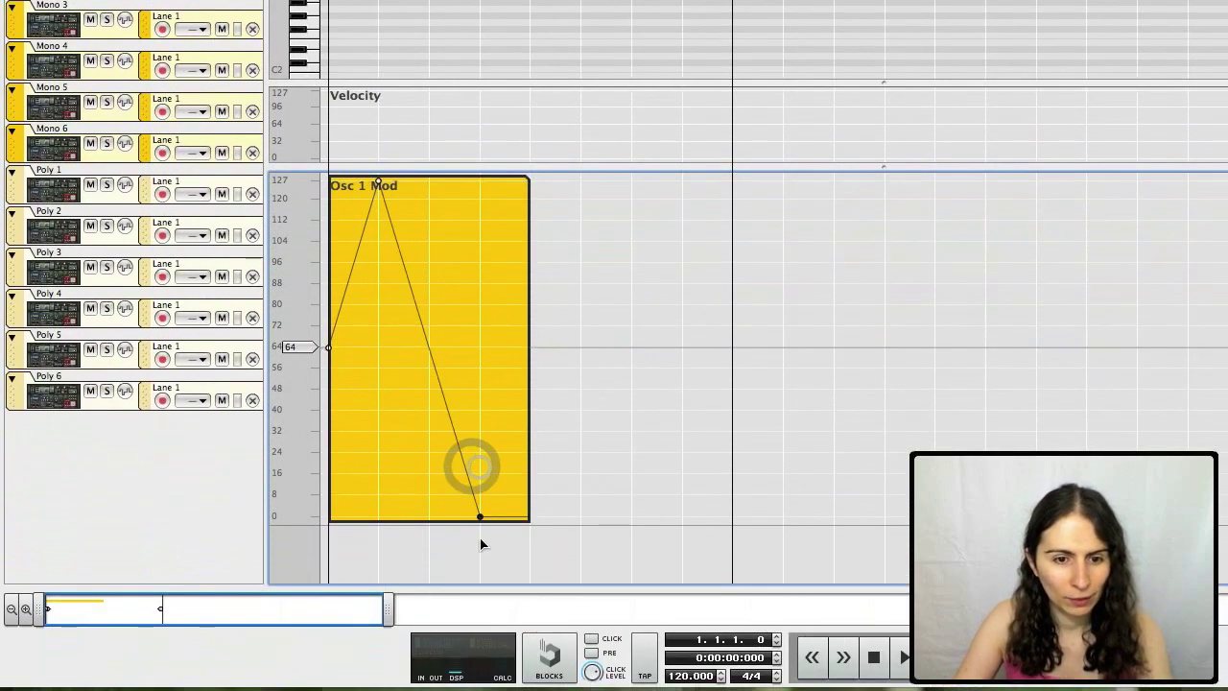
{"action": "mouse_move", "coordinate": [534, 338]}
{"action": "left_mouse_down"}
{"action": "mouse_move", "coordinate": [581, 350]}
{"action": "mouse_move", "coordinate": [529, 347]}
{"action": "left_mouse_up"}
{"action": "left_click", "coordinate": [531, 345]}
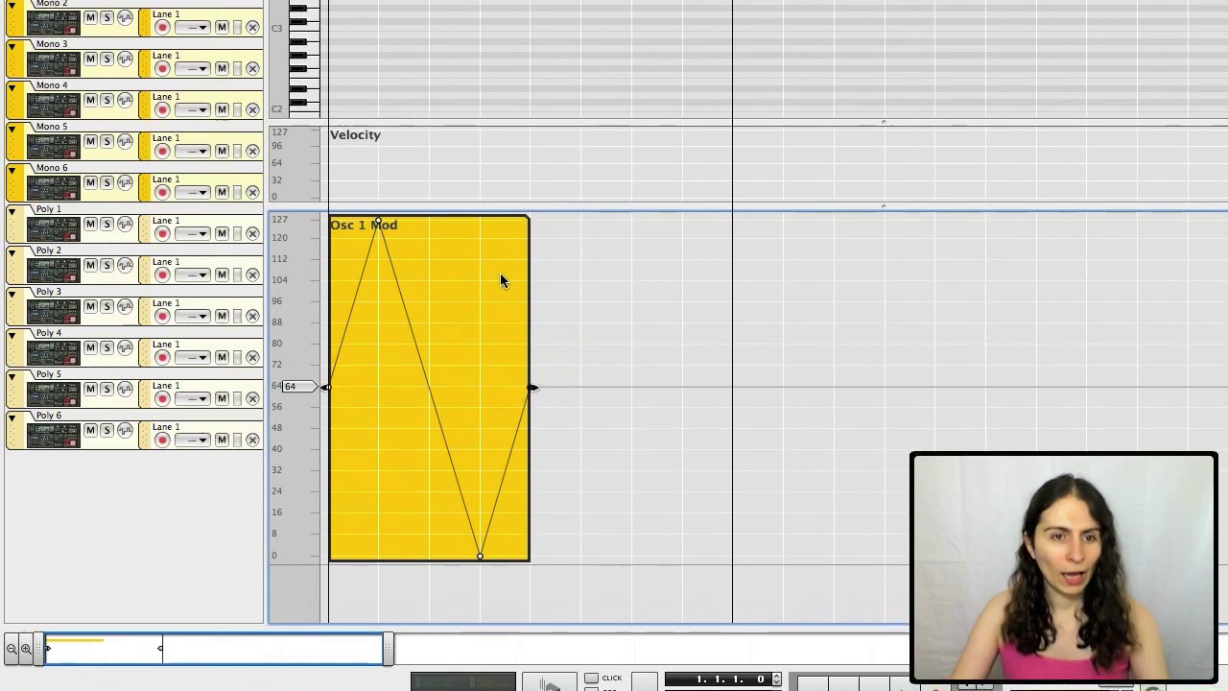
- Return to the arrangement and duplicate the four-bar automation clip end to end up to bar 37
{"action": "key", "text": "super+e"}
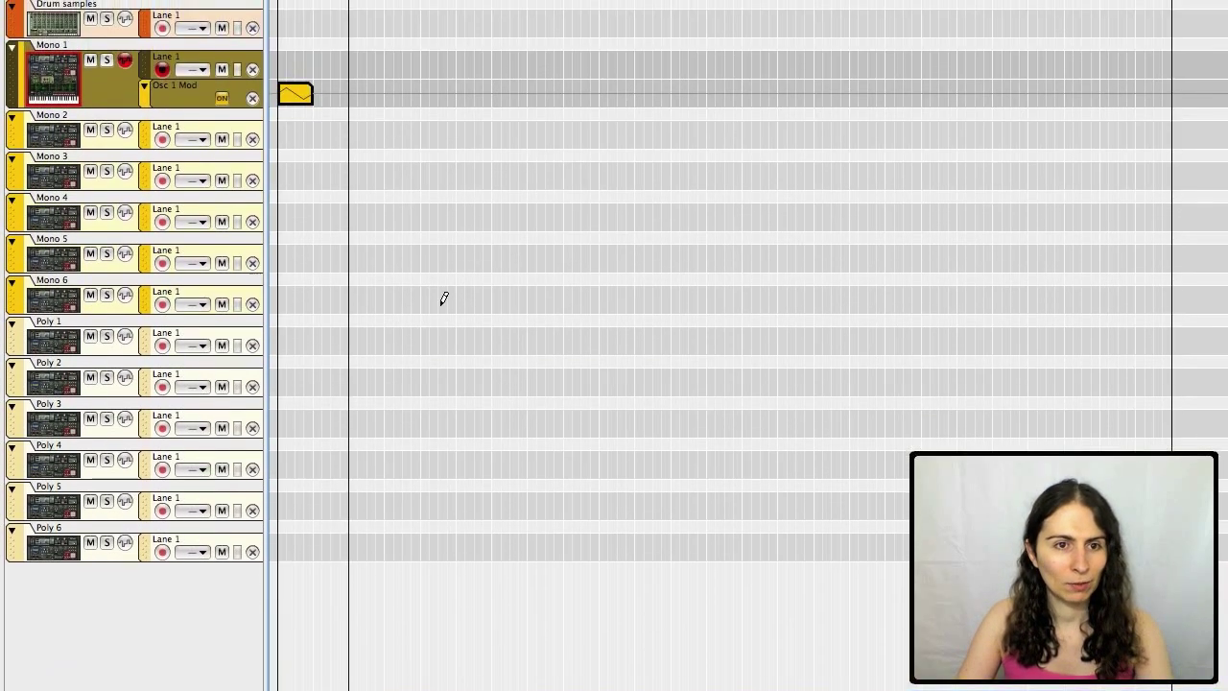
{"action": "key", "text": "super+d"}
{"action": "key", "text": "super+d"}
{"action": "key", "text": "super+d"}
{"action": "key", "text": "super+d"}
{"action": "key", "text": "super+d"}
{"action": "key", "text": "super+d"}
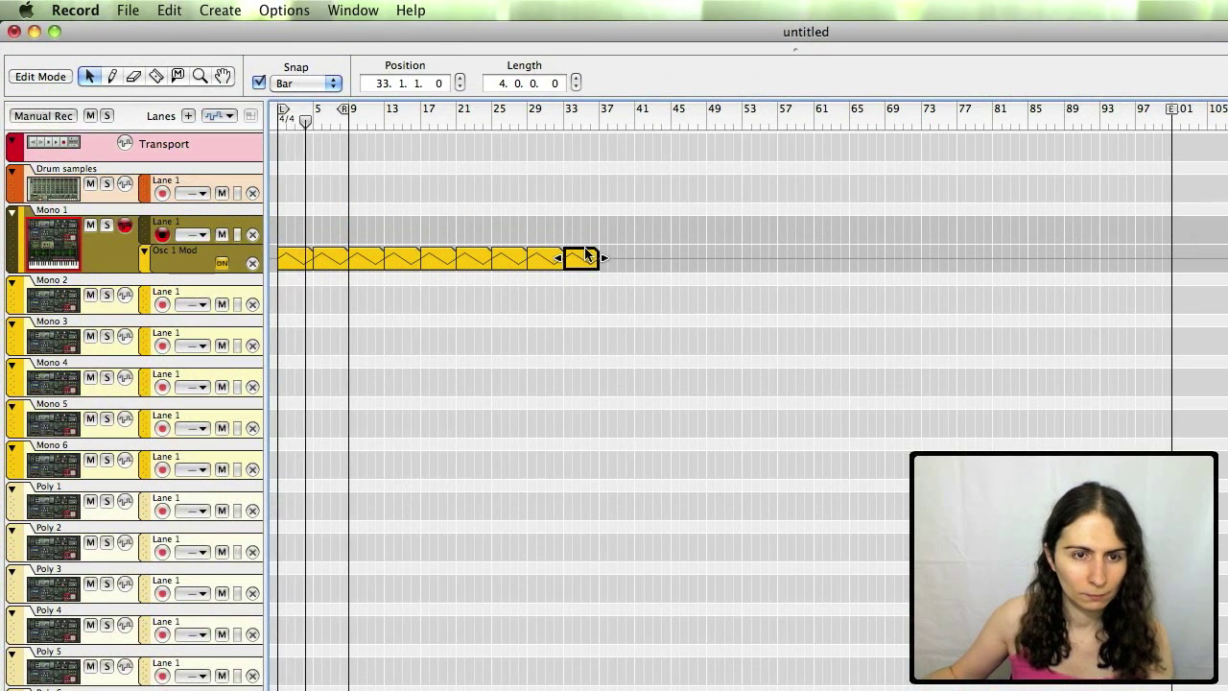
- Examine how the automated Osc 1 PW knob behaves on Mono 1's Thor in the rack
{"action": "key", "text": "F6"}
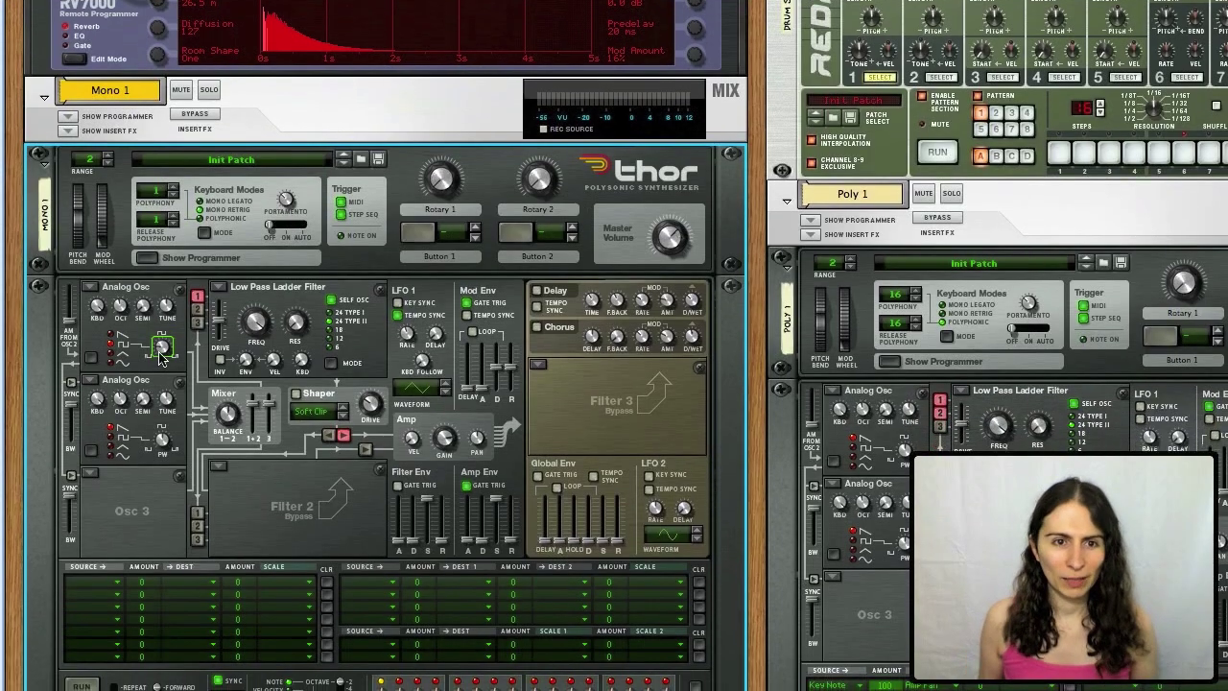
{"action": "mouse_move", "coordinate": [160, 403]}
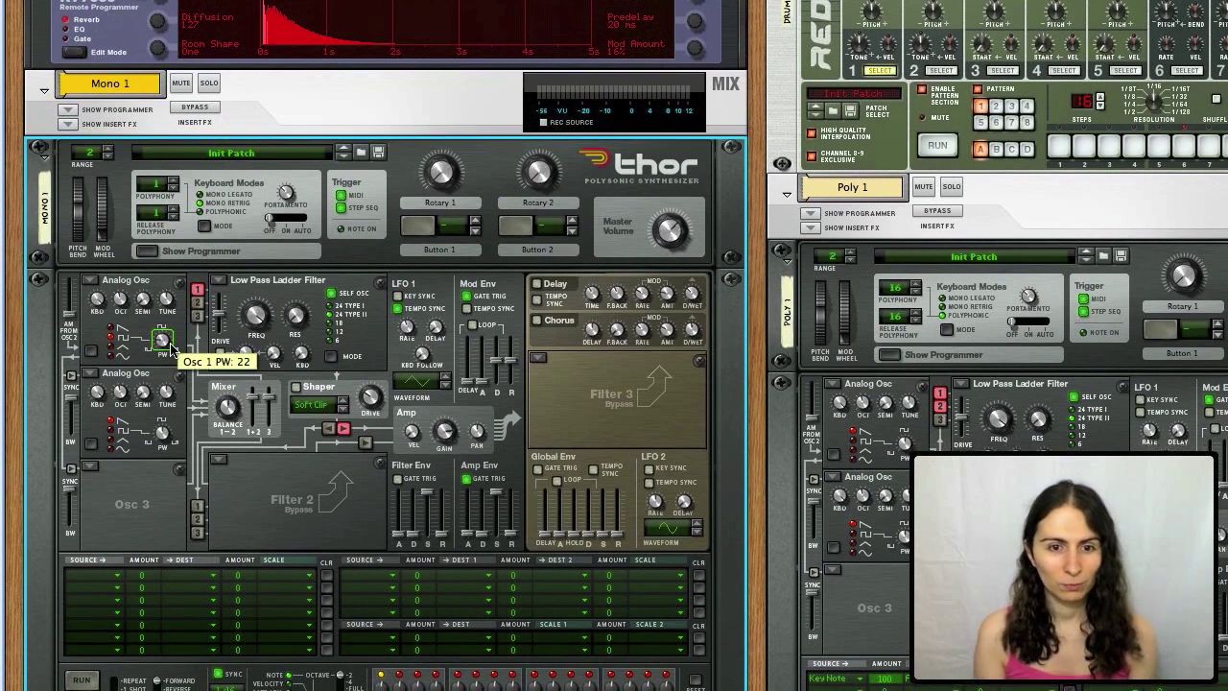
{"action": "scroll", "coordinate": [407, 331], "scroll_direction": "down", "scroll_amount": 3}
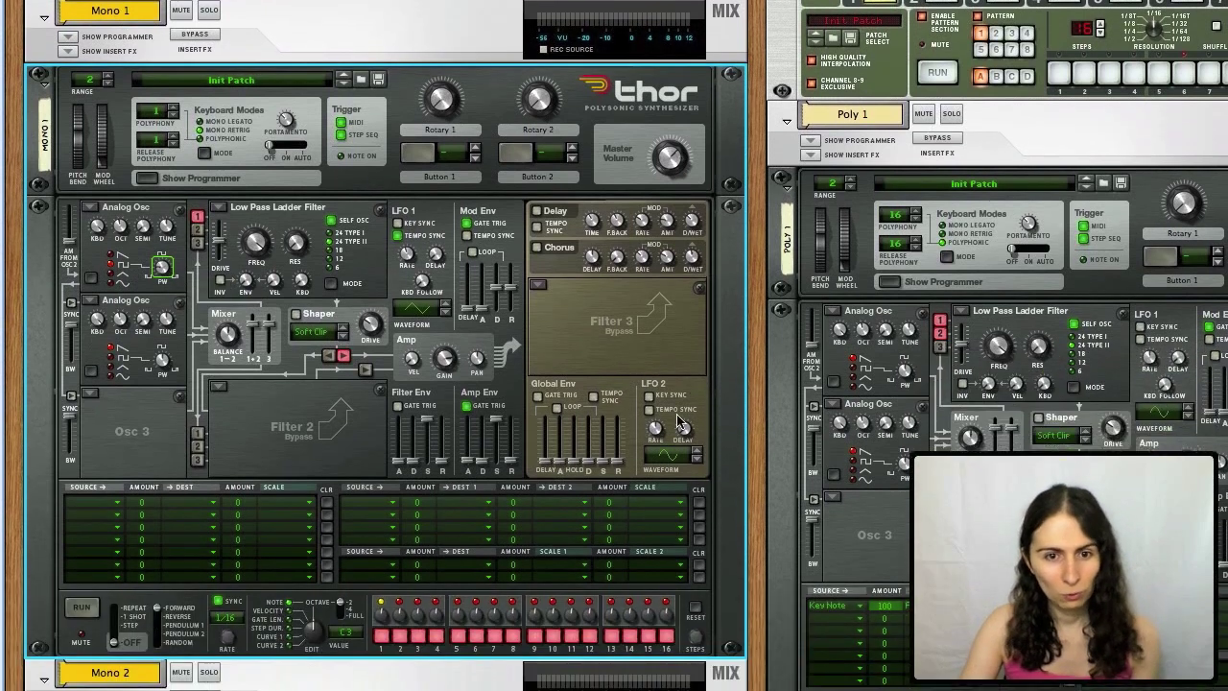
{"action": "scroll", "coordinate": [679, 423], "scroll_direction": "down", "scroll_amount": 1}
{"action": "scroll", "coordinate": [168, 322], "scroll_direction": "up", "scroll_amount": 2}
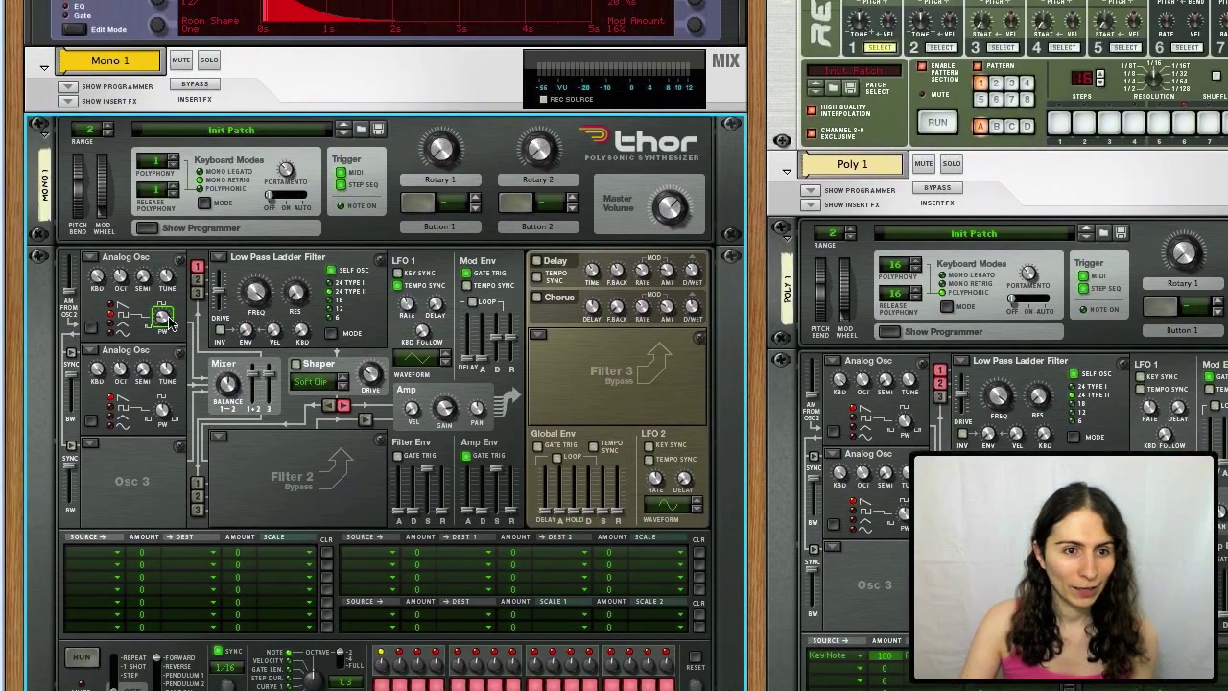
{"action": "scroll", "coordinate": [168, 321], "scroll_direction": "up", "scroll_amount": 1}
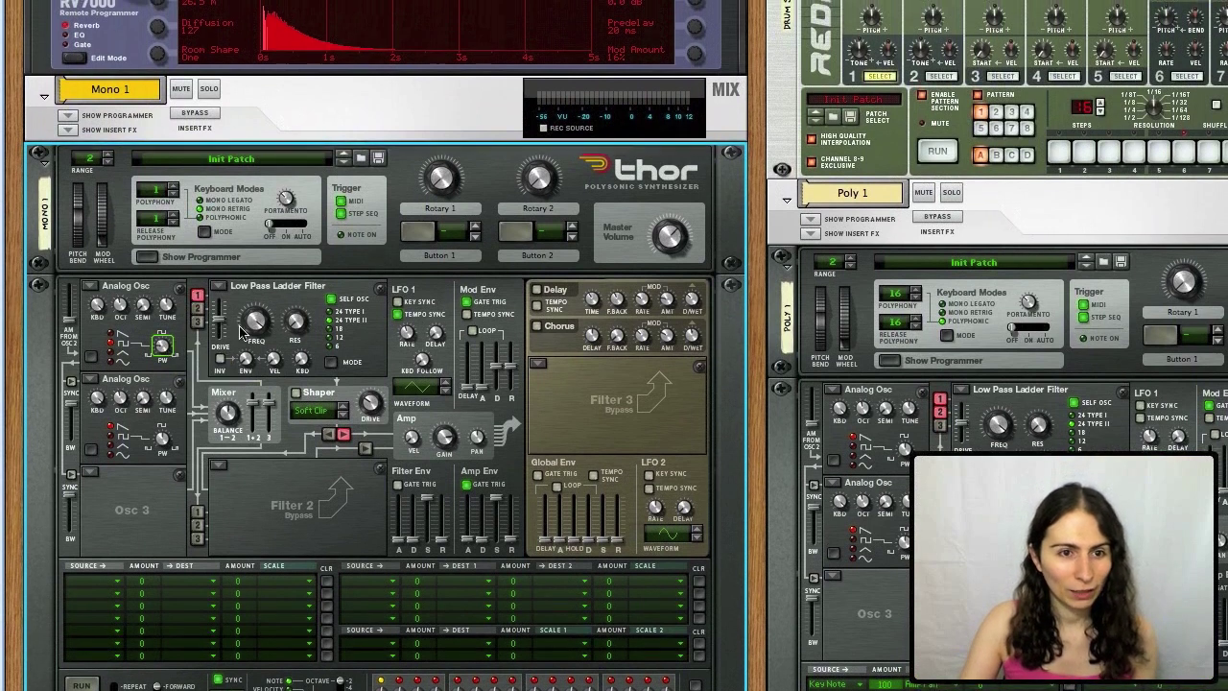
{"action": "right_click", "coordinate": [185, 351]}
{"action": "key", "text": "Escape"}
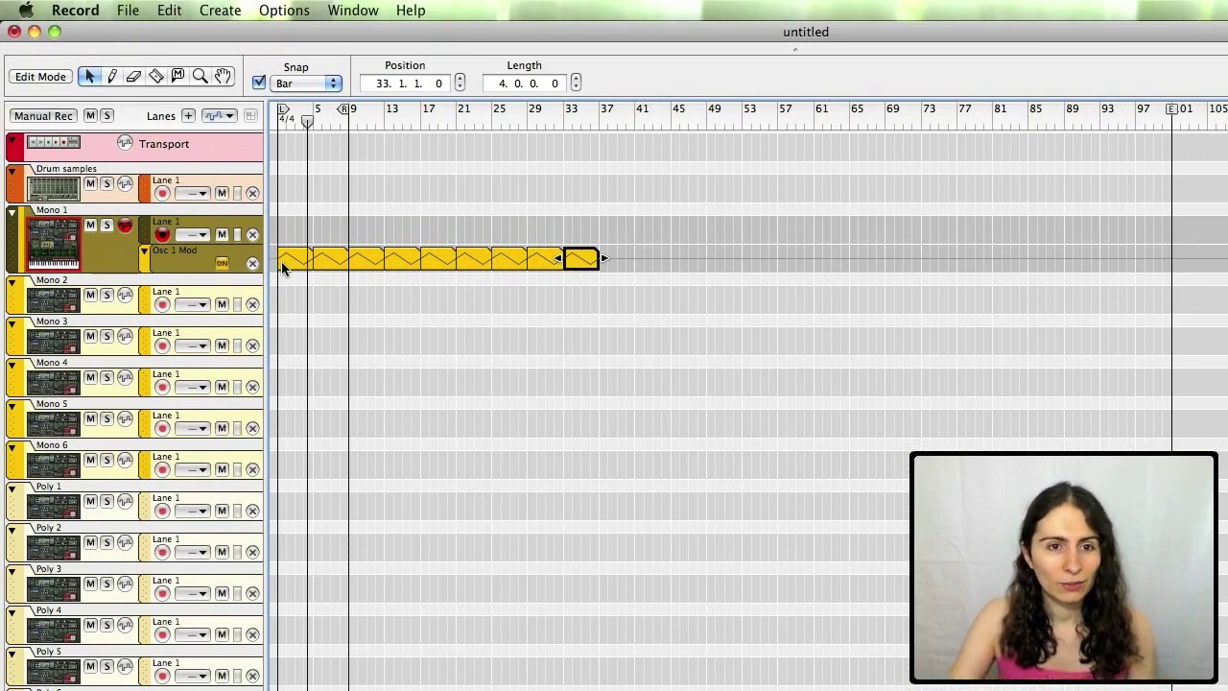
- Join the two Osc 1 Mod automation clips between bars 17 and 25 into one eight-bar clip
{"action": "left_click_drag", "start_coordinate": [467, 246], "coordinate": [443, 273]}
{"action": "right_click", "coordinate": [440, 262]}
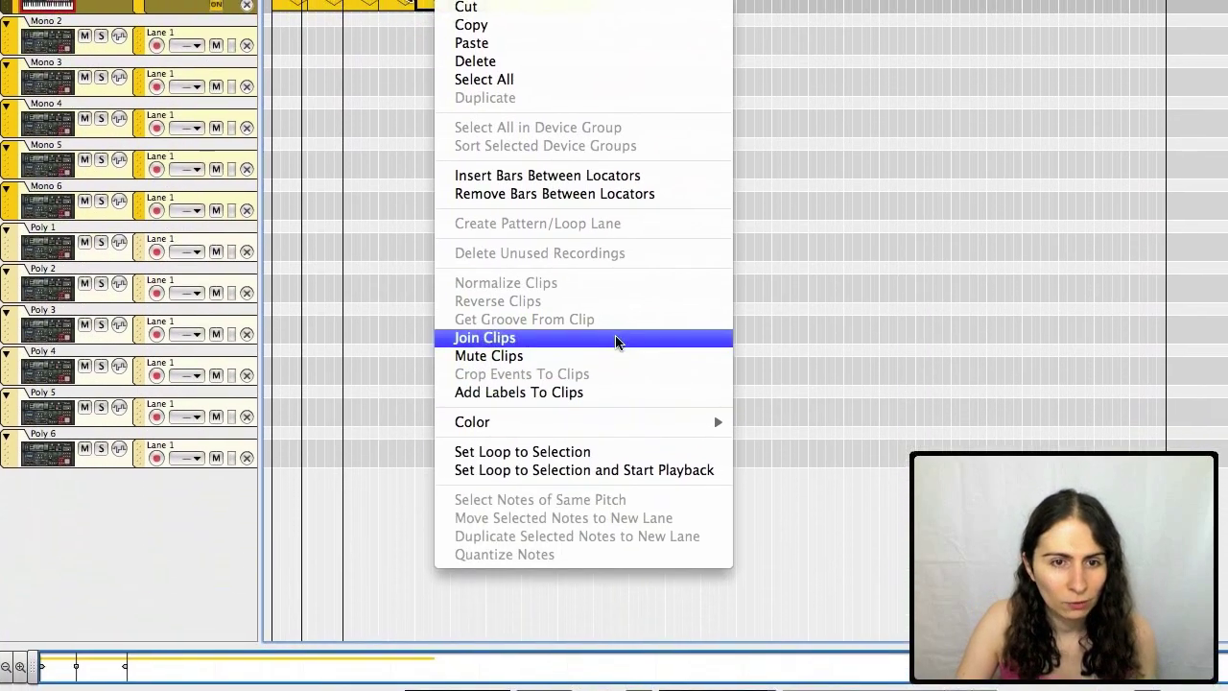
{"action": "left_click", "coordinate": [620, 330]}
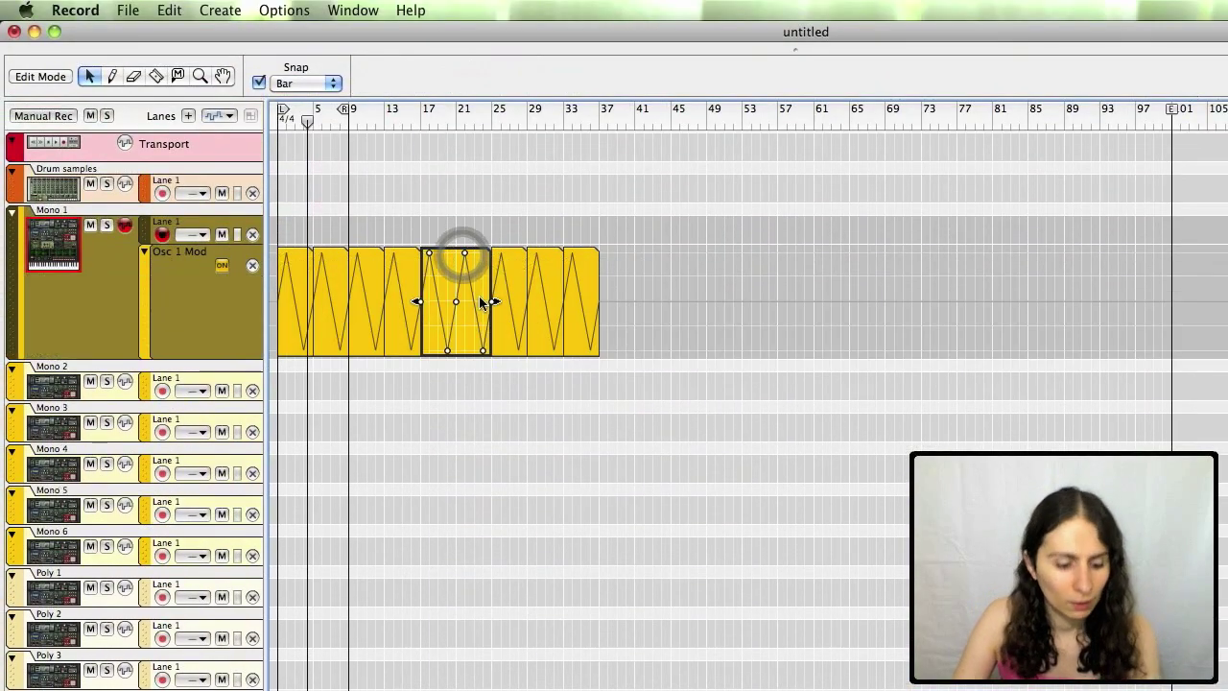
- Reshape the joined clip into a single slower cycle by removing extra points, with the peak of 127 at bar 19 and 0 at bar 23
{"action": "double_click", "coordinate": [486, 302]}
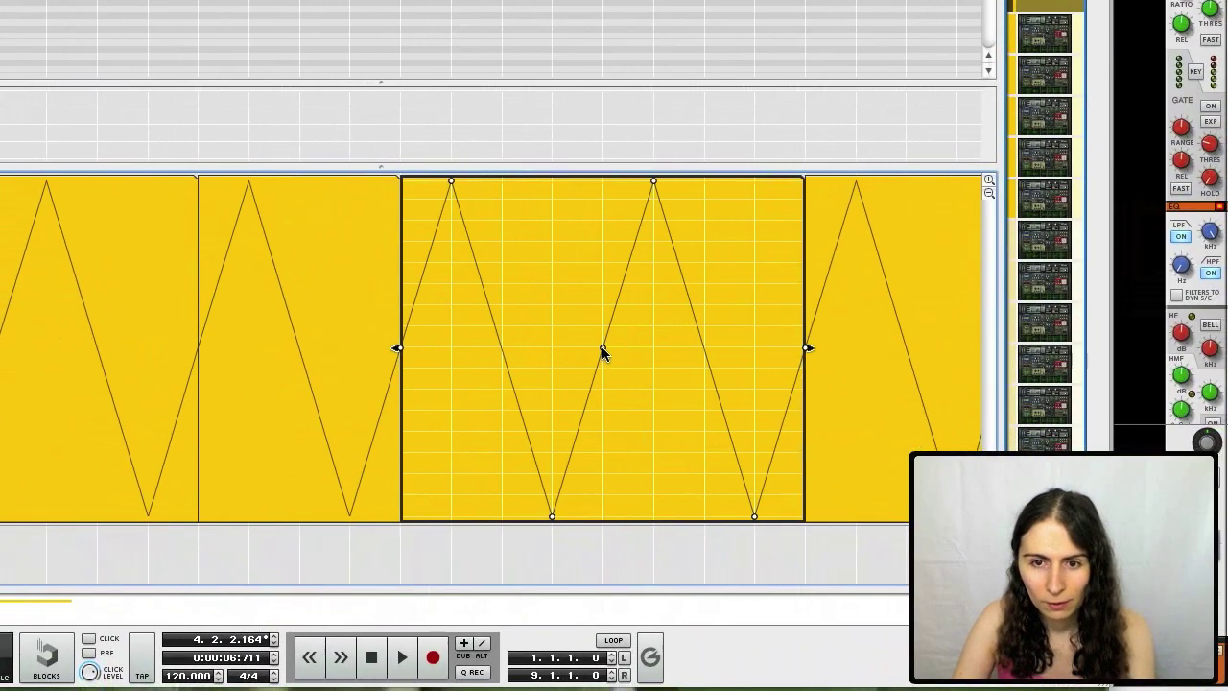
{"action": "left_click", "coordinate": [584, 347]}
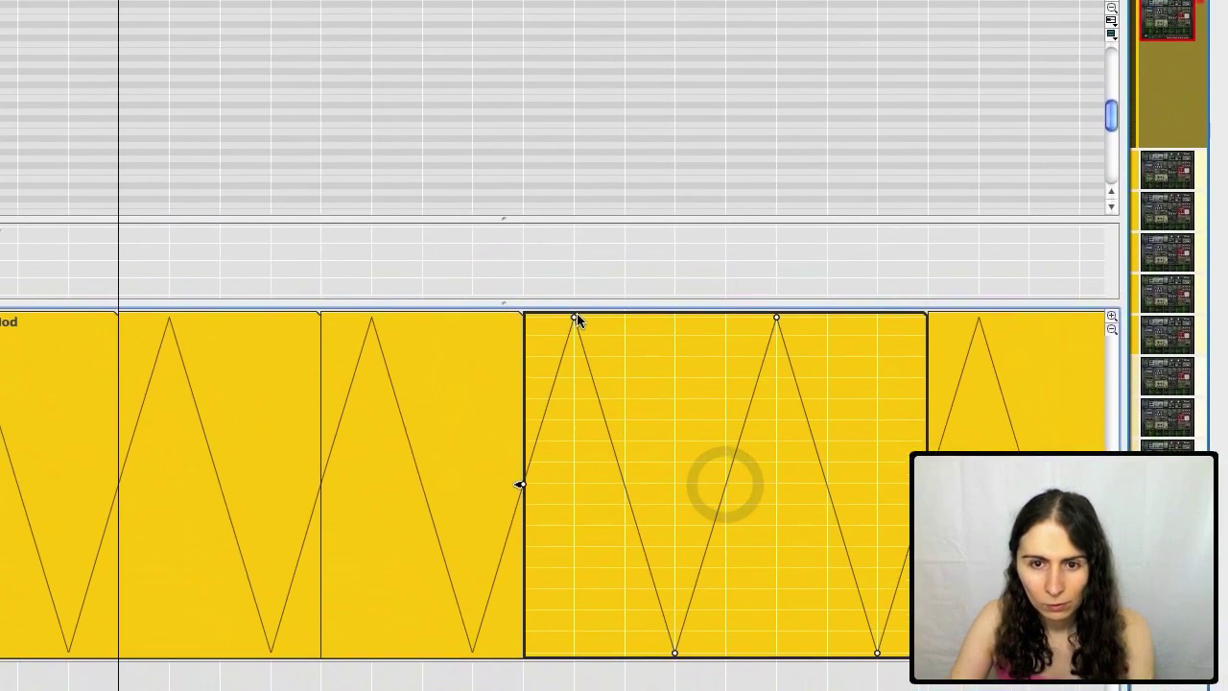
{"action": "left_click_drag", "start_coordinate": [531, 274], "coordinate": [633, 272]}
{"action": "left_click_drag", "start_coordinate": [725, 348], "coordinate": [707, 687]}
{"action": "left_click_drag", "start_coordinate": [672, 519], "coordinate": [774, 530]}
{"action": "left_click_drag", "start_coordinate": [648, 519], "coordinate": [603, 518]}
{"action": "key", "text": "Delete"}
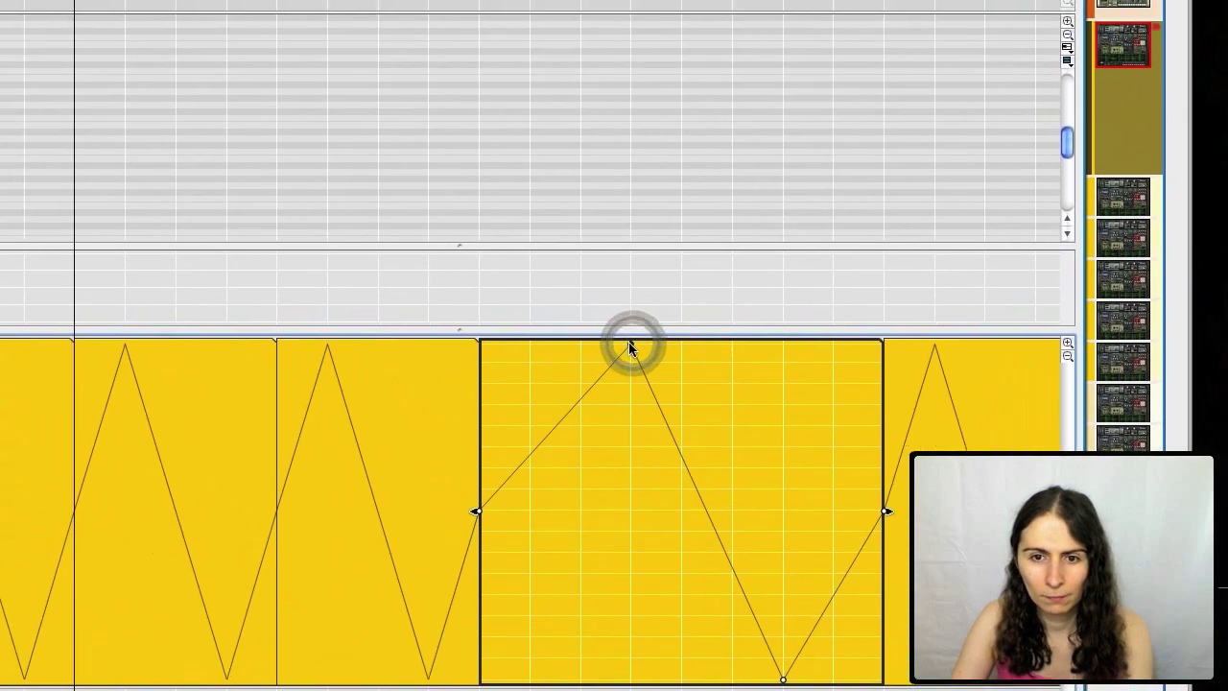
{"action": "left_click_drag", "start_coordinate": [597, 307], "coordinate": [547, 307]}
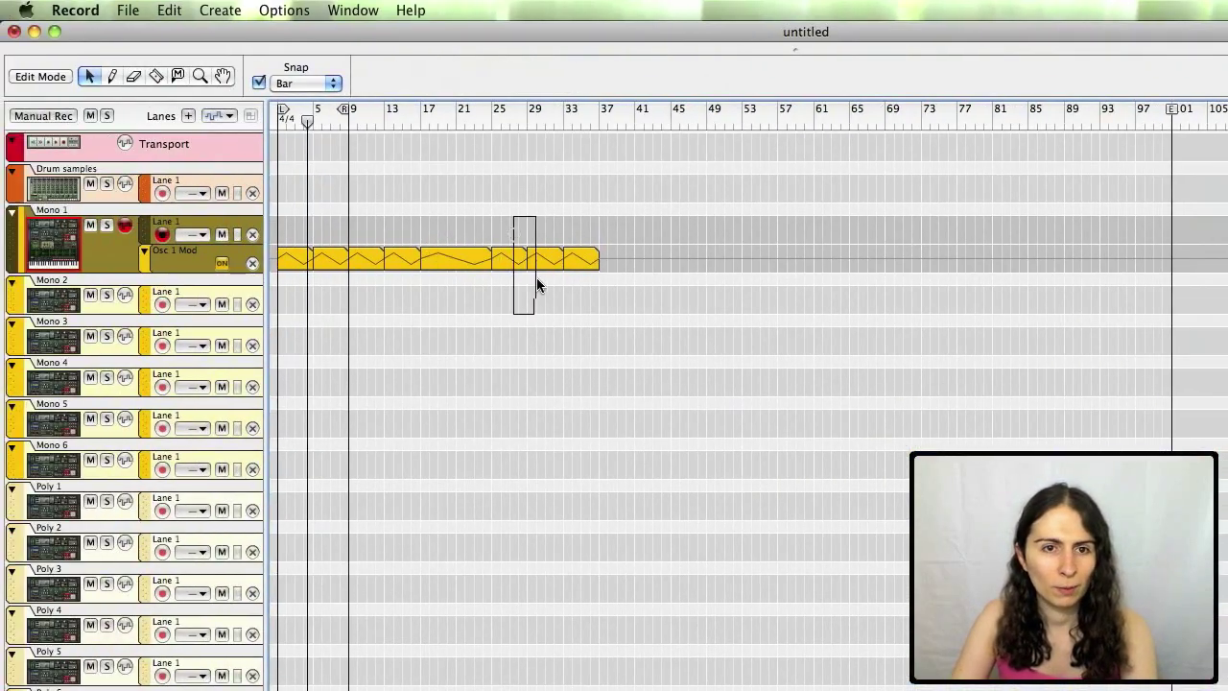
- Replace the two clips between bars 25 and 33 with a copy of the eight-bar automation clip
{"action": "left_click_drag", "start_coordinate": [526, 261], "coordinate": [473, 266]}
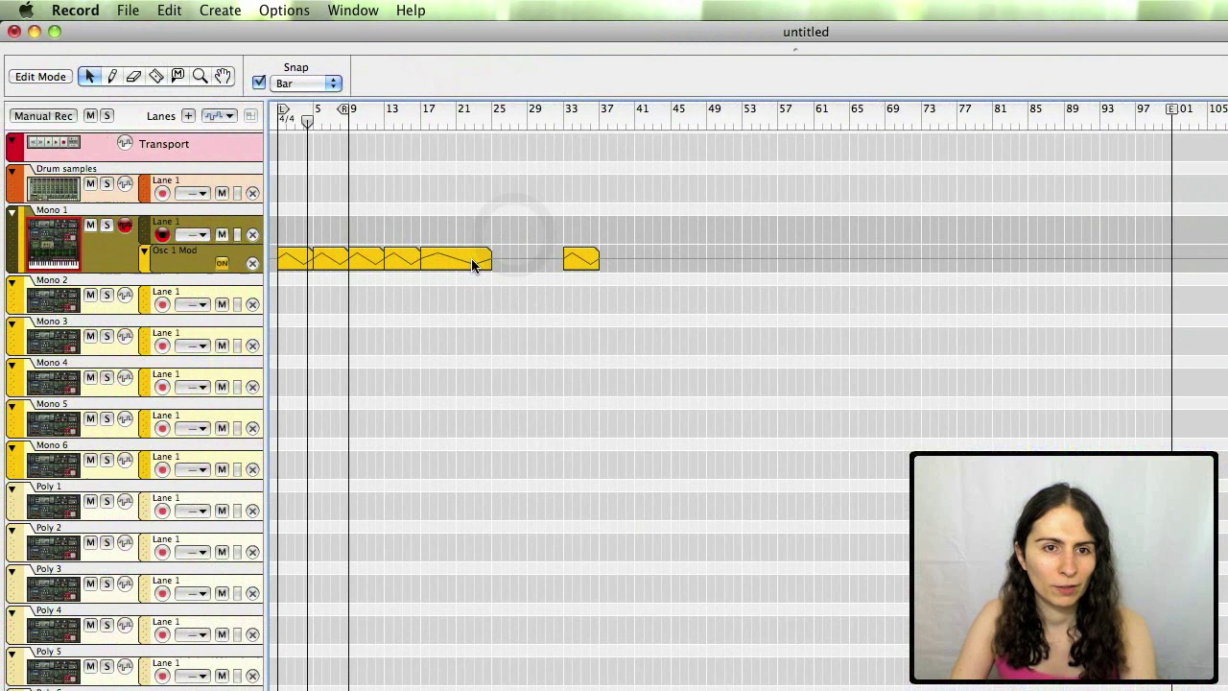
{"action": "left_click", "coordinate": [459, 259]}
{"action": "key", "text": "super+c"}
{"action": "key", "text": "super+v"}
- Repeat the four-bar automation clip at bar 33 end to end up to bar 57
{"action": "key", "text": "super+v"}
{"action": "key", "text": "super+v"}
{"action": "key", "text": "super+v"}
{"action": "key", "text": "super+v"}
{"action": "key", "text": "super+v"}
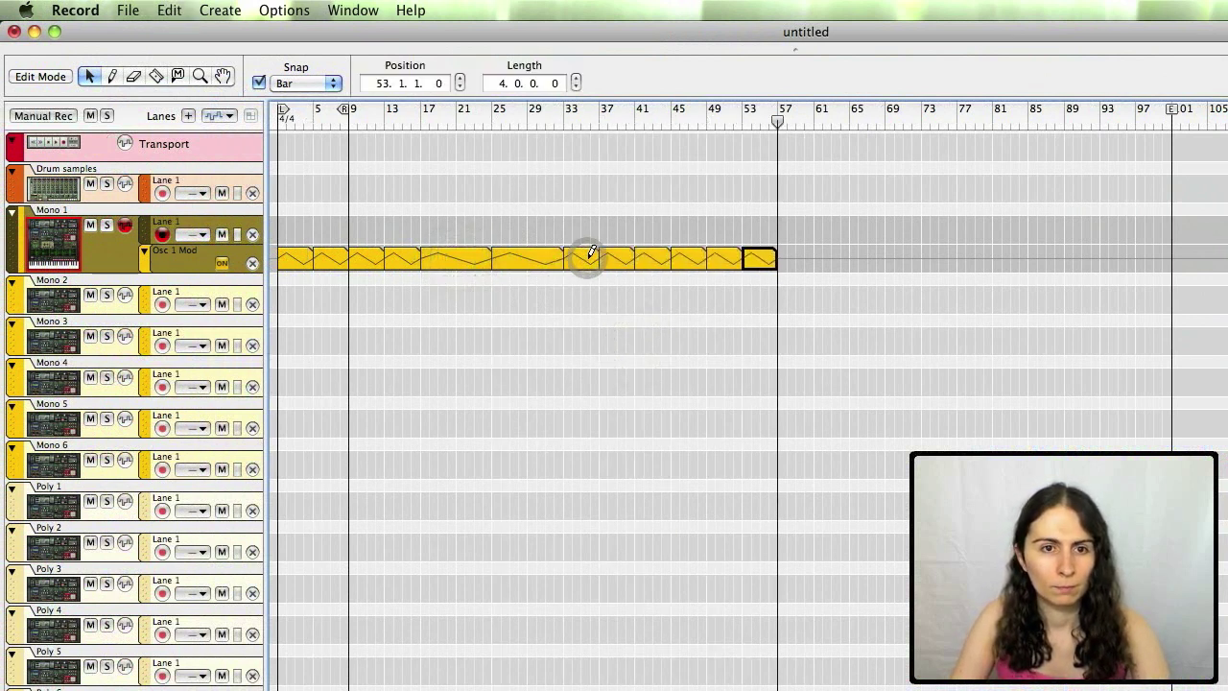
{"action": "left_click", "coordinate": [372, 235]}
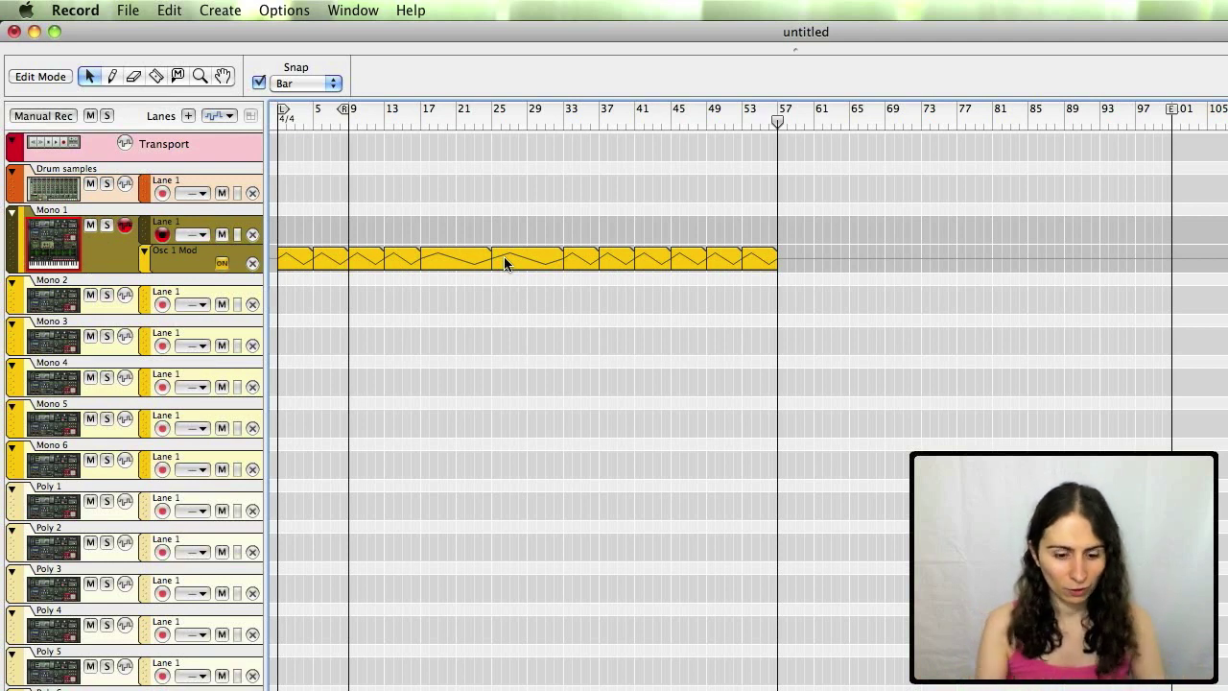
- Show Mono 1's Thor in the rack and check the automation options for its LFO 1 rate
{"action": "key", "text": "F6"}
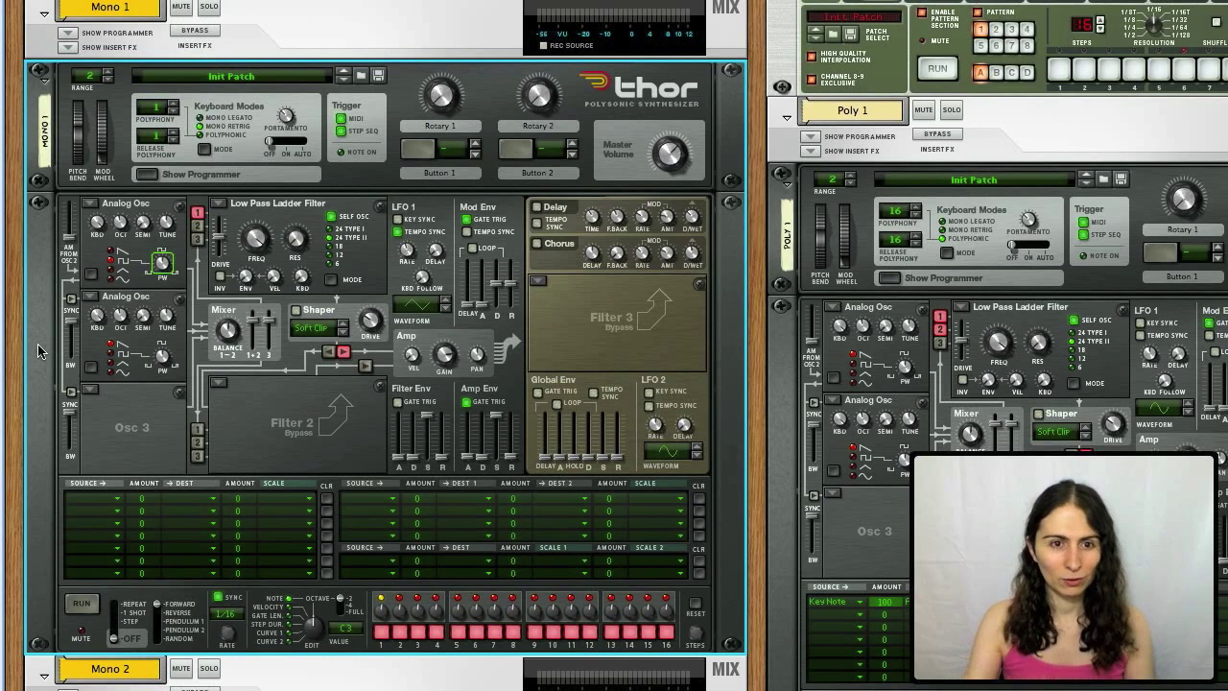
{"action": "scroll", "coordinate": [38, 351], "scroll_direction": "up", "scroll_amount": 3}
{"action": "right_click", "coordinate": [409, 340]}
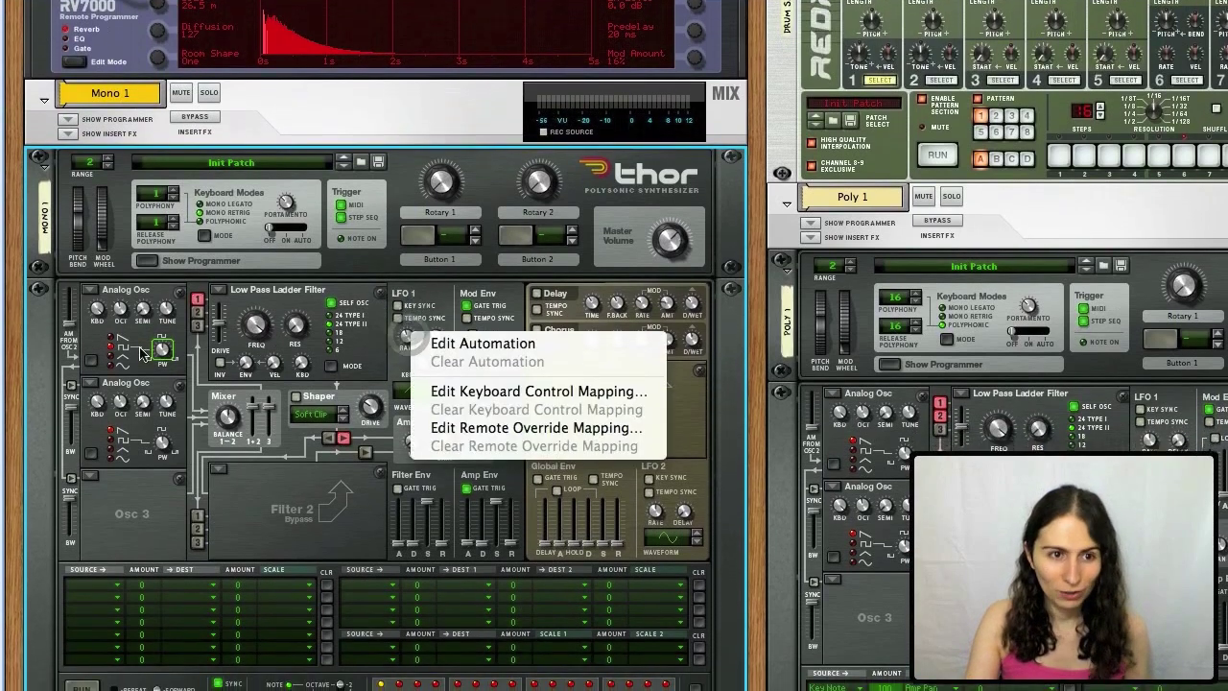
{"action": "left_click", "coordinate": [141, 353]}
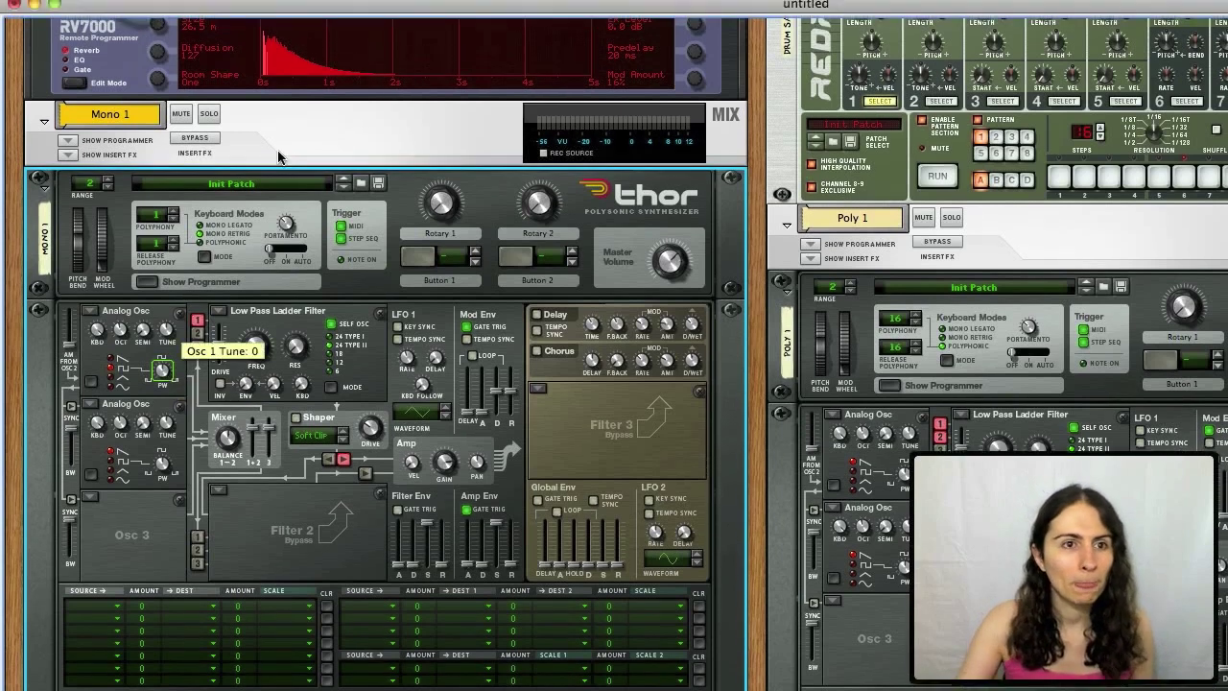
{"action": "left_click", "coordinate": [284, 10]}
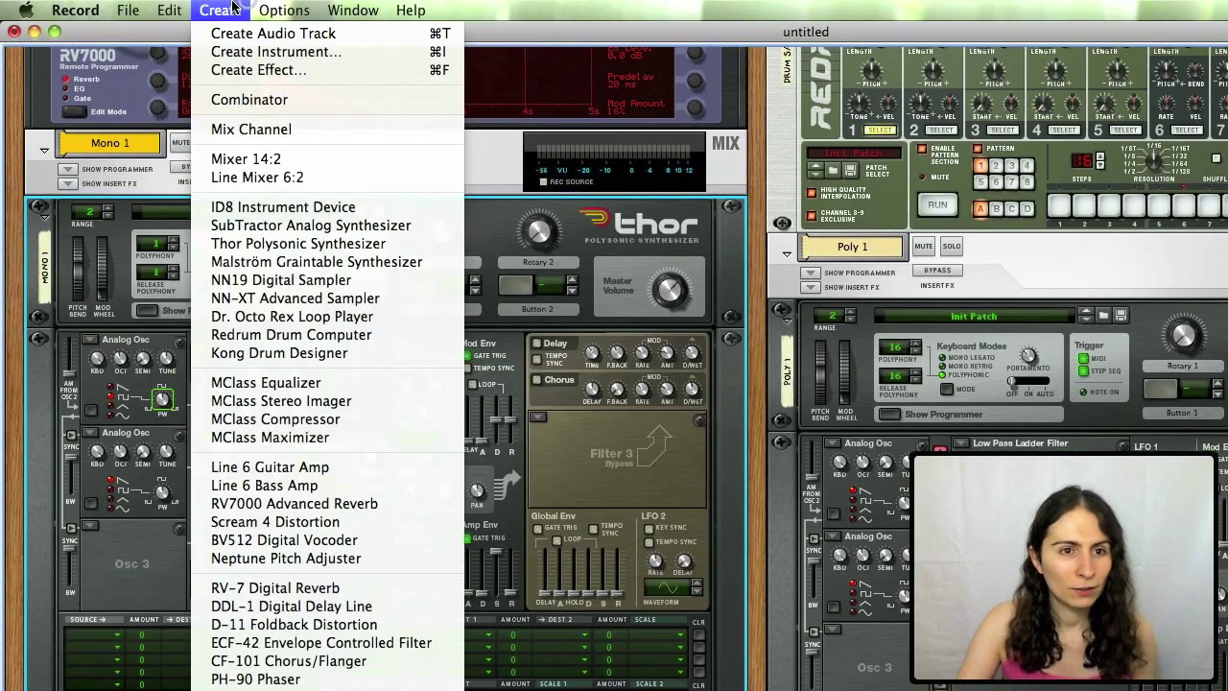
{"action": "left_click", "coordinate": [324, 272]}
{"action": "key", "text": "super+z"}
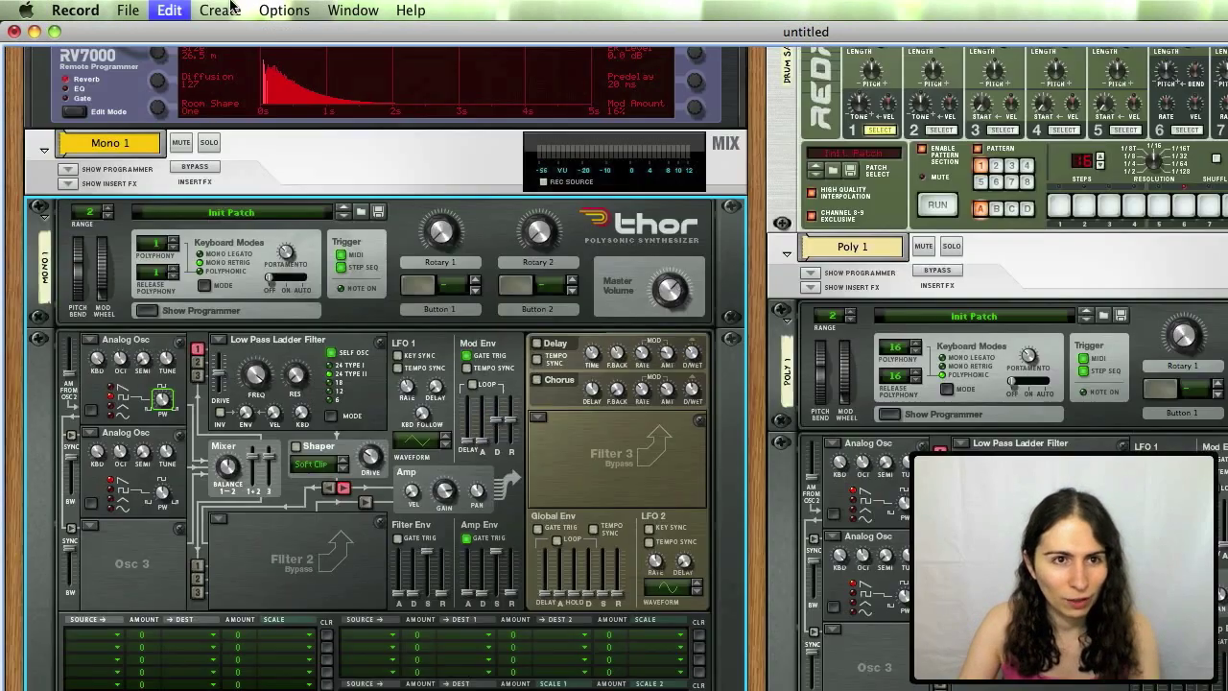
- Create an NN19 Digital Sampler below Mono 1's Thor and inspect its keyboard zone display
{"action": "left_click", "coordinate": [223, 10]}
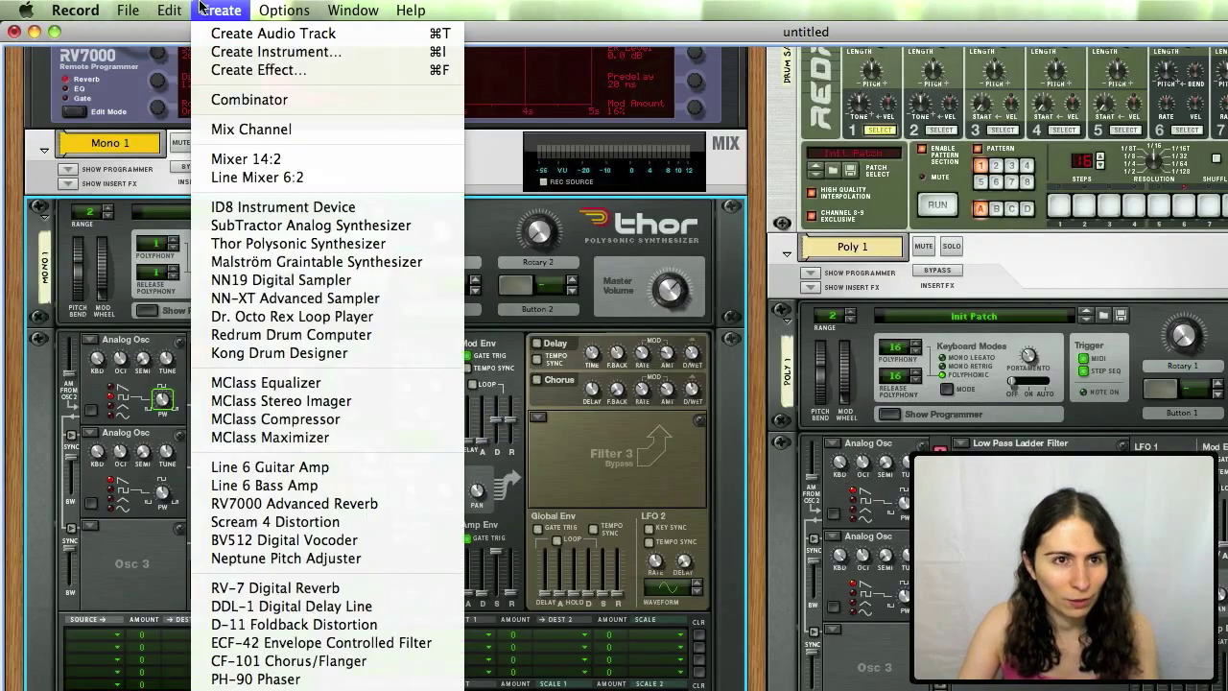
{"action": "left_click", "coordinate": [297, 281]}
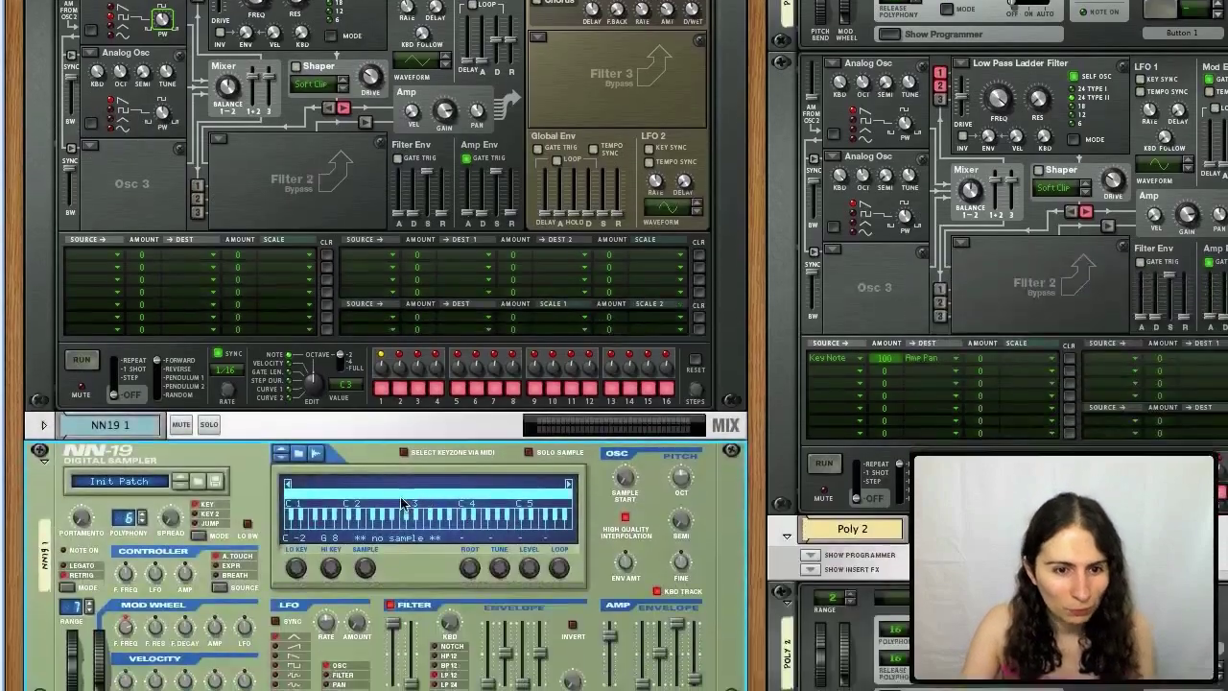
{"action": "left_click", "coordinate": [372, 523]}
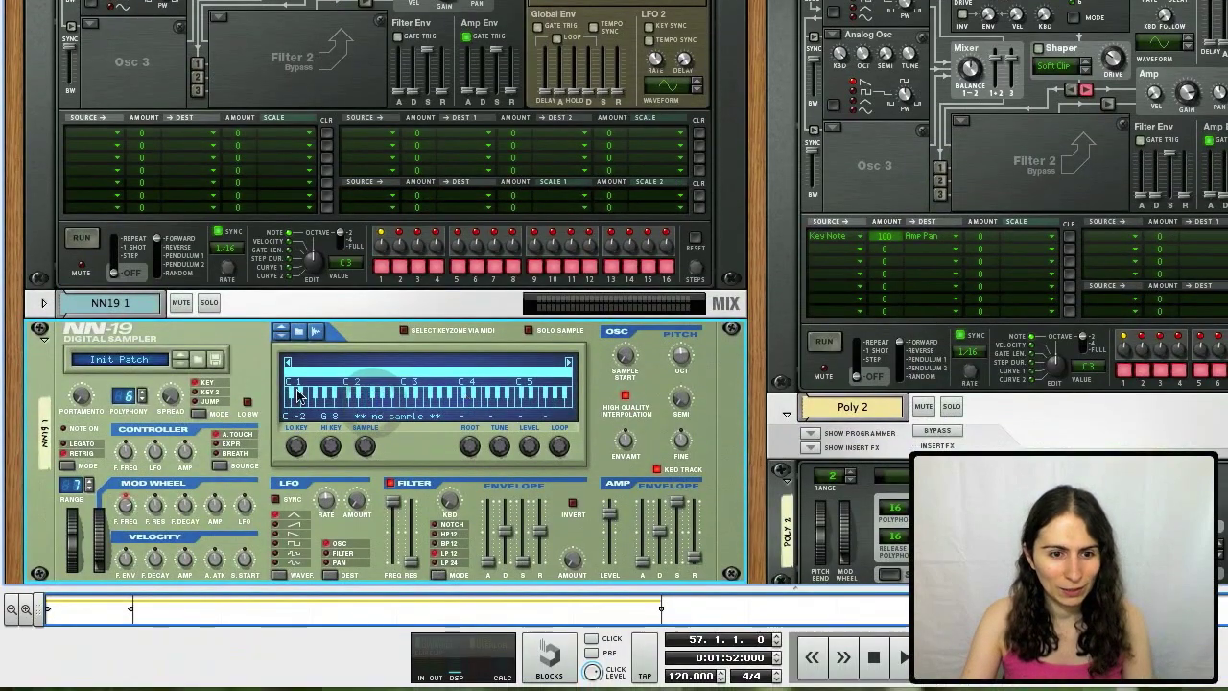
{"action": "left_click", "coordinate": [357, 389]}
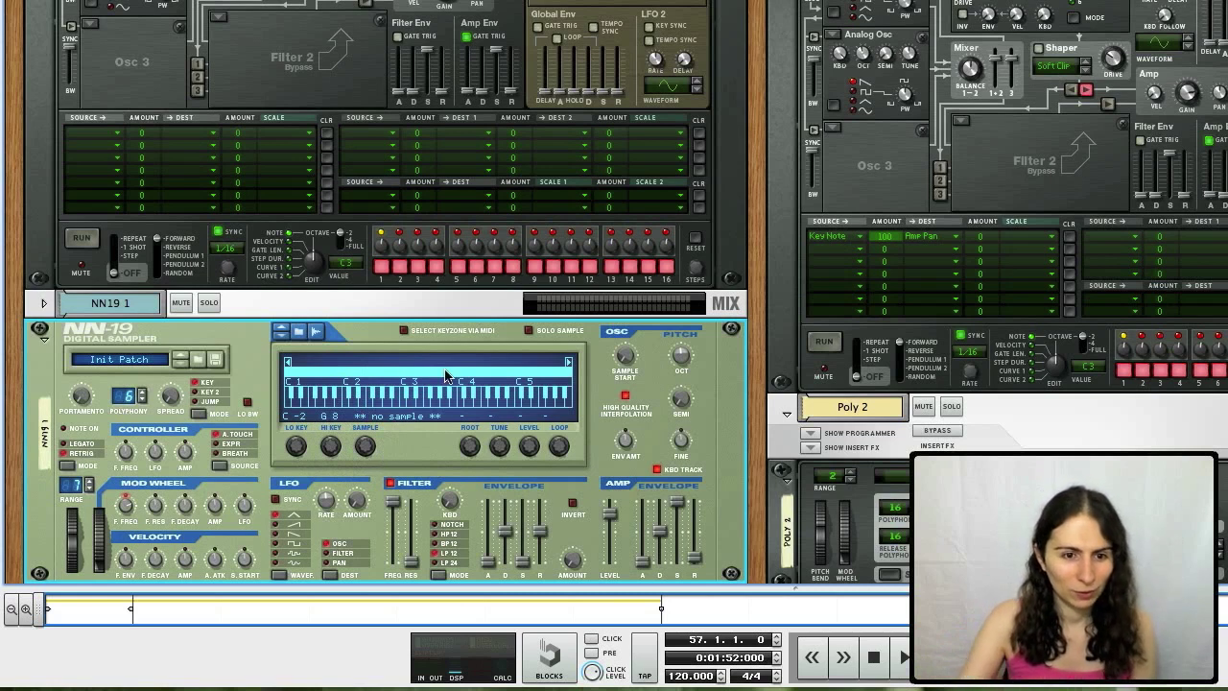
{"action": "scroll", "coordinate": [446, 372], "scroll_direction": "down", "scroll_amount": 5}
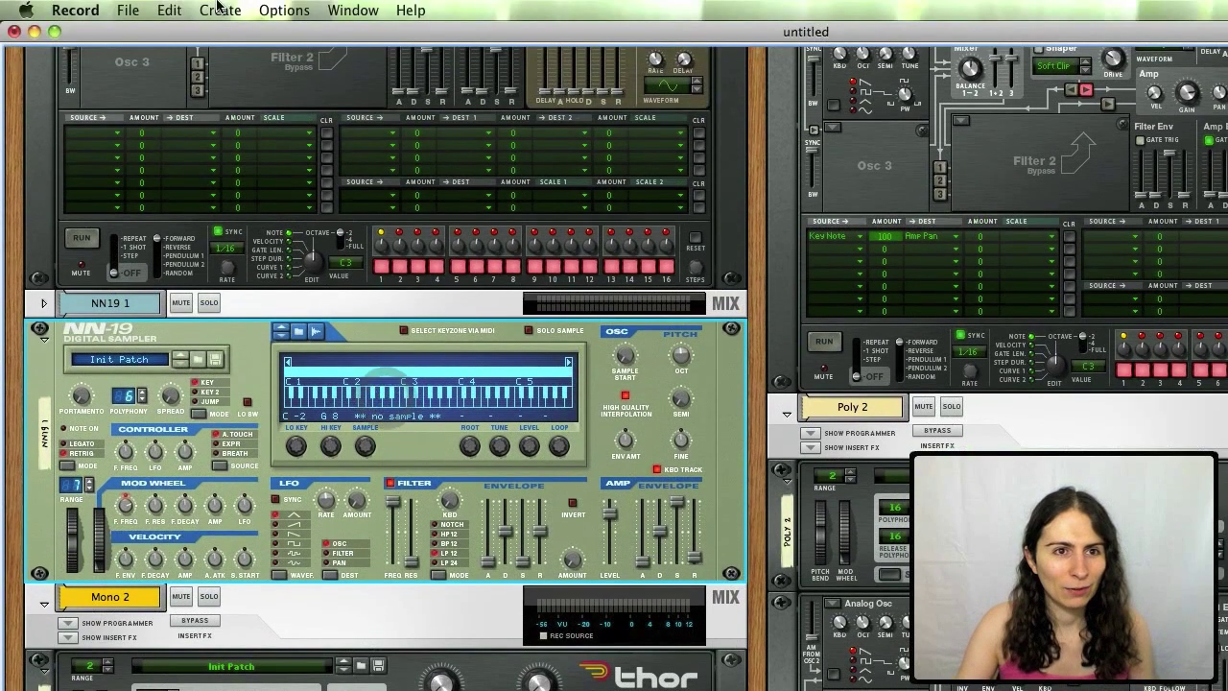
- Create an NN-XT Advanced Sampler below the NN19 and unfold its remote editor to view the key map area
{"action": "left_click", "coordinate": [219, 9]}
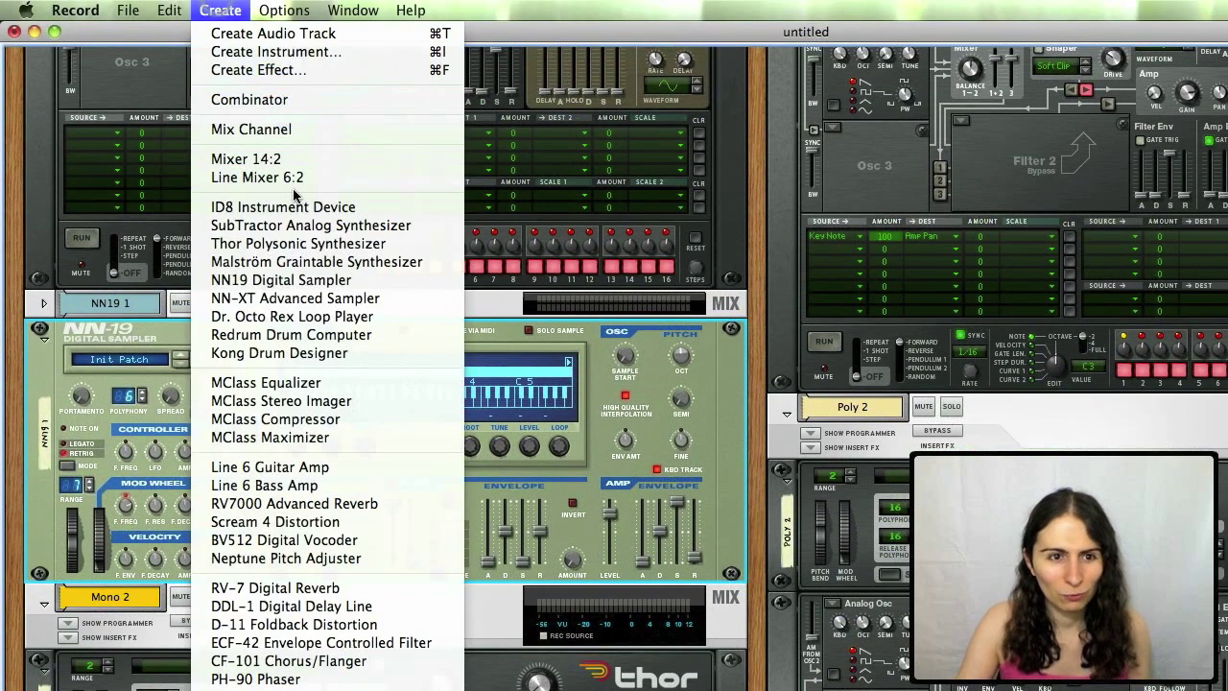
{"action": "left_click", "coordinate": [303, 300]}
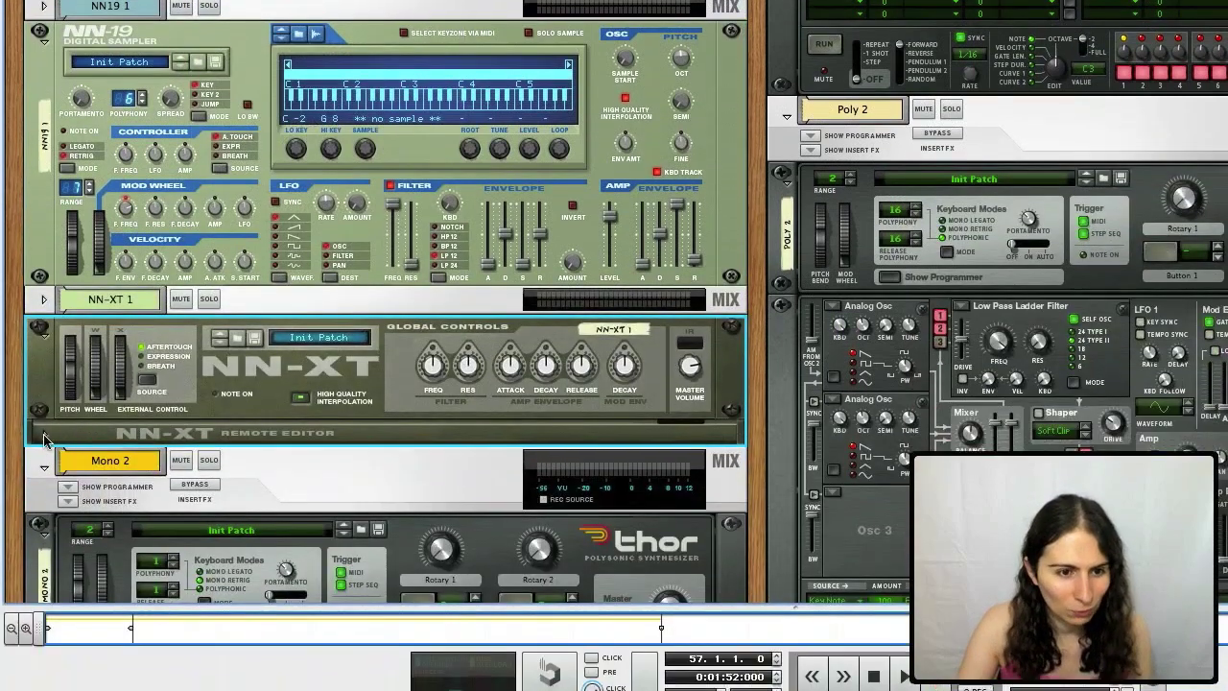
{"action": "left_click", "coordinate": [43, 439]}
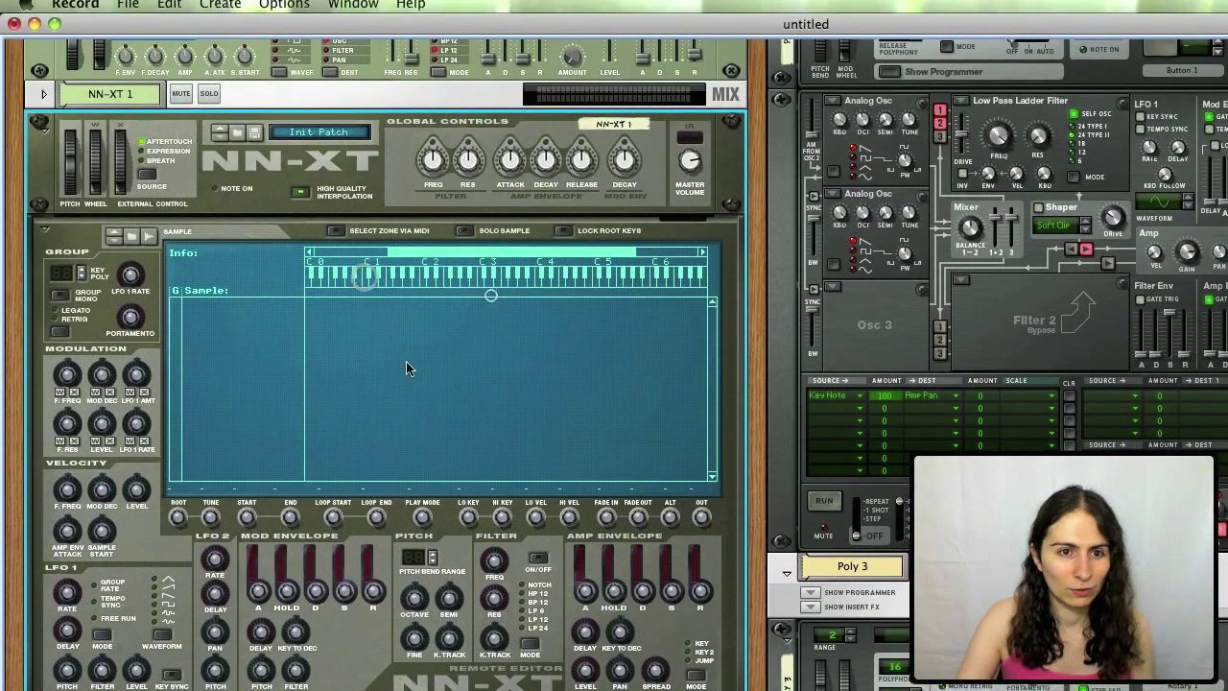
{"action": "scroll", "coordinate": [413, 364], "scroll_direction": "up", "scroll_amount": 3}
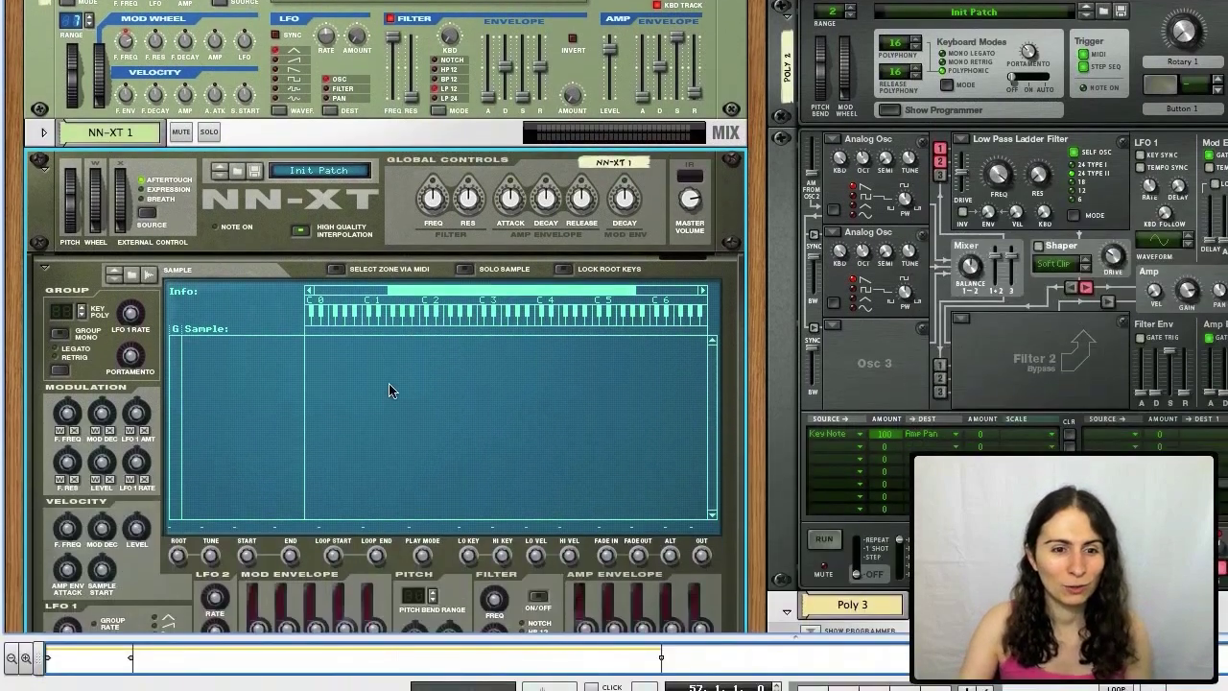
{"action": "scroll", "coordinate": [606, 354], "scroll_direction": "up", "scroll_amount": 10}
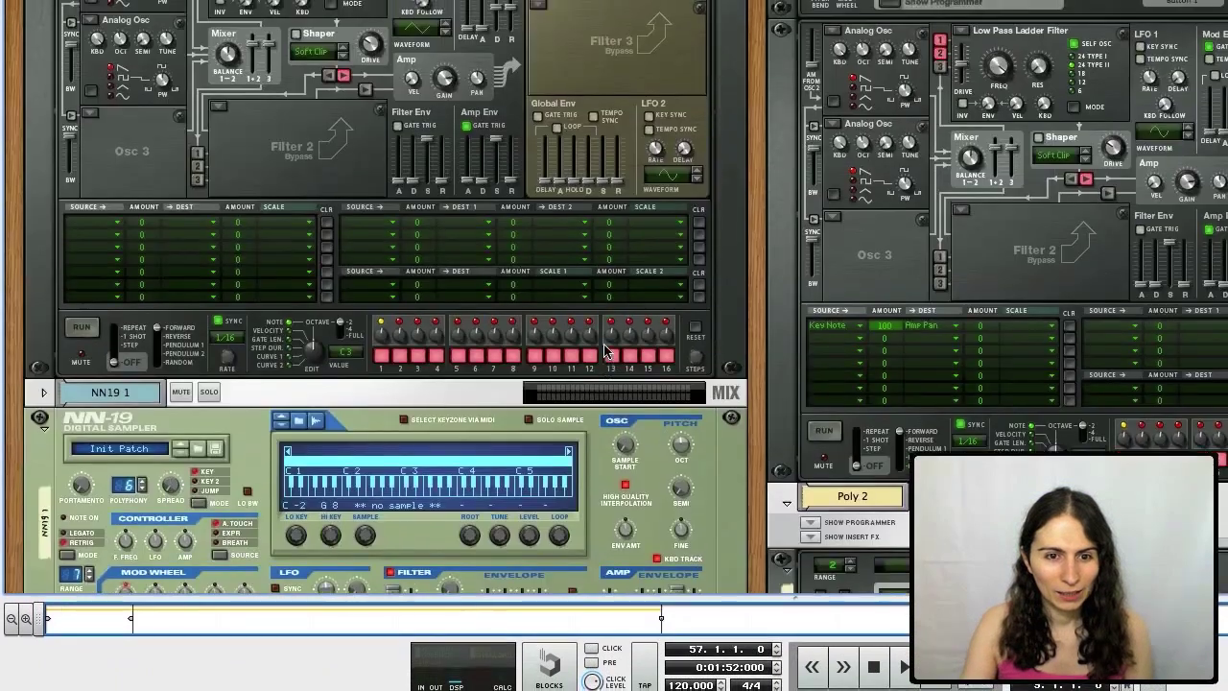